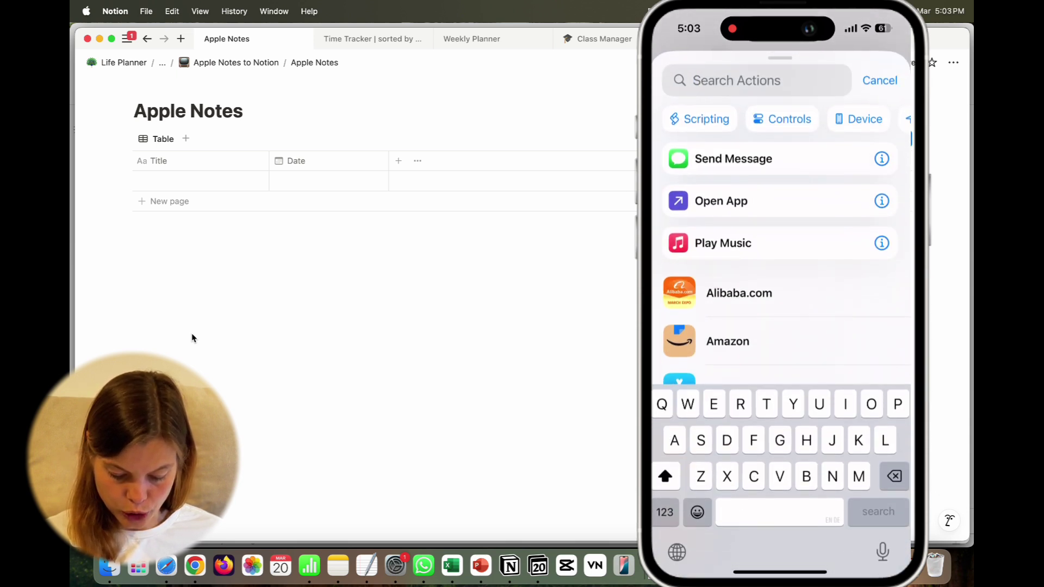
Step: Search for Notion and add its 'Create a page with Title and Body in Database' action after Find Notes
{"action": "type", "text": "Notuo"}
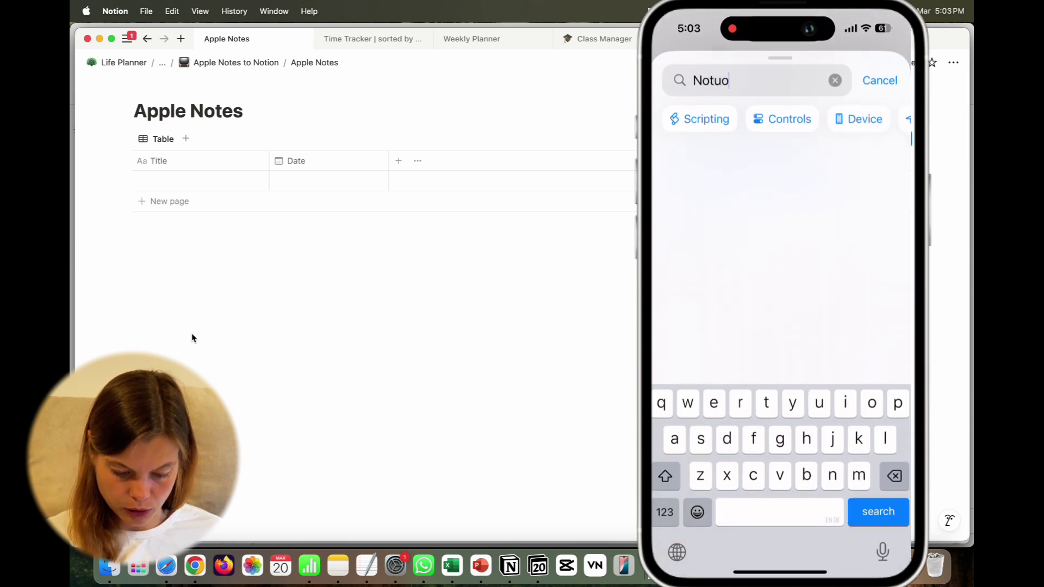
{"action": "key", "text": "BackSpace"}
{"action": "key", "text": "BackSpace"}
{"action": "left_click", "coordinate": [724, 213]}
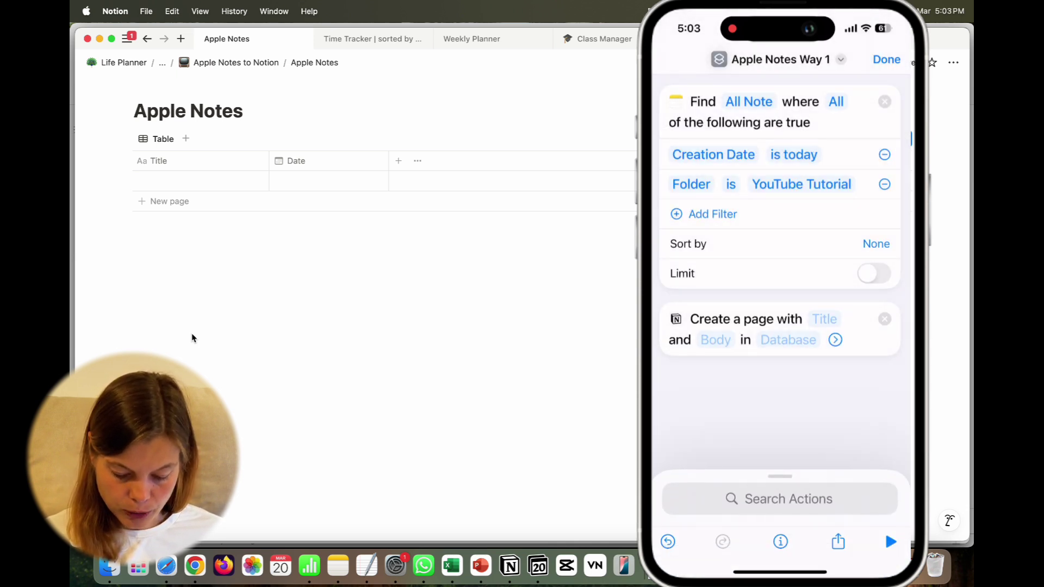
{"action": "left_click", "coordinate": [824, 319]}
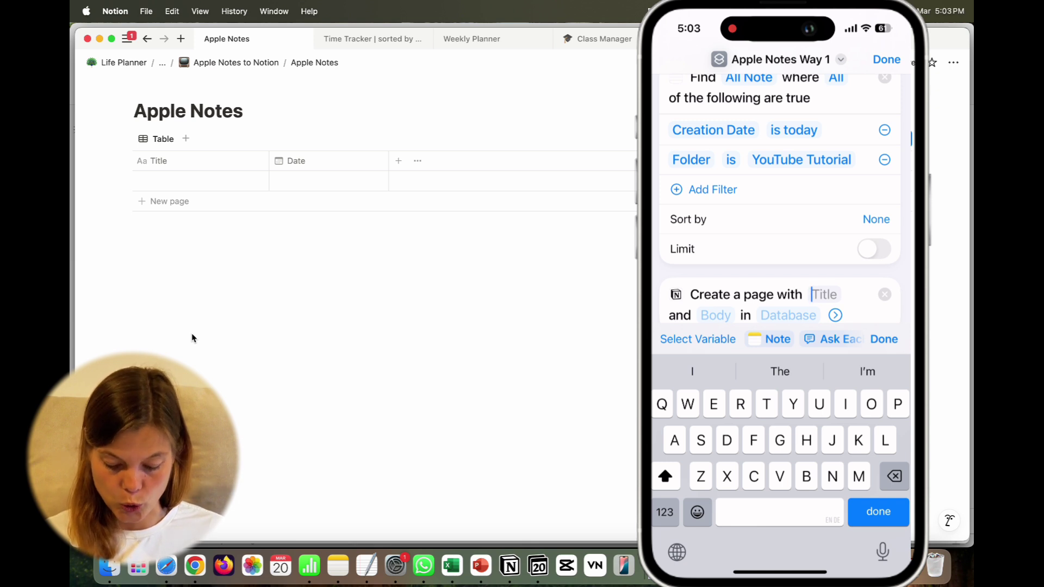
Step: Map the Notion page's Title to the found note's Name and its Body to the note's Body
{"action": "left_click", "coordinate": [771, 339]}
{"action": "left_click", "coordinate": [695, 313]}
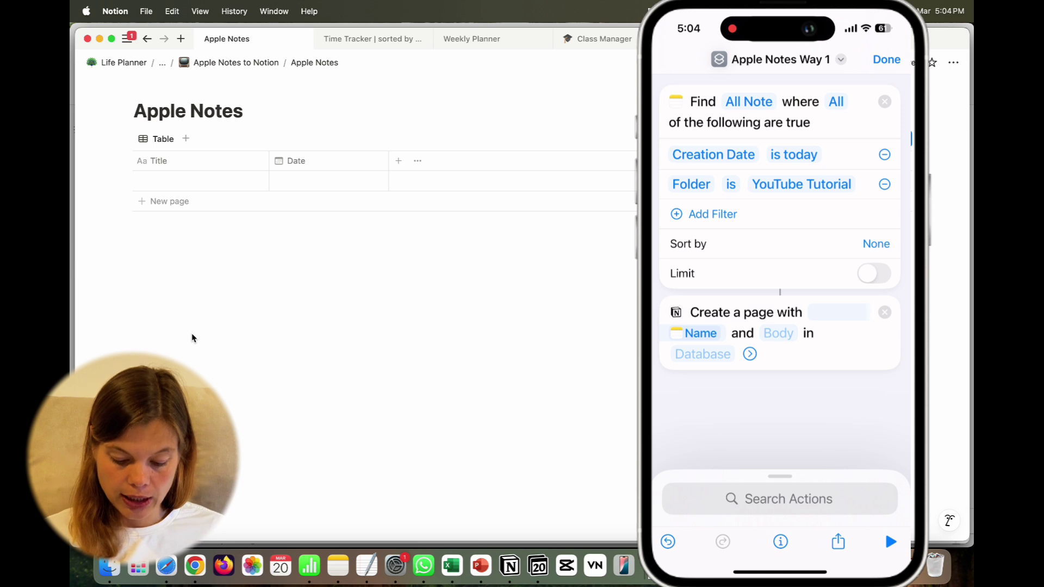
{"action": "left_click", "coordinate": [779, 333]}
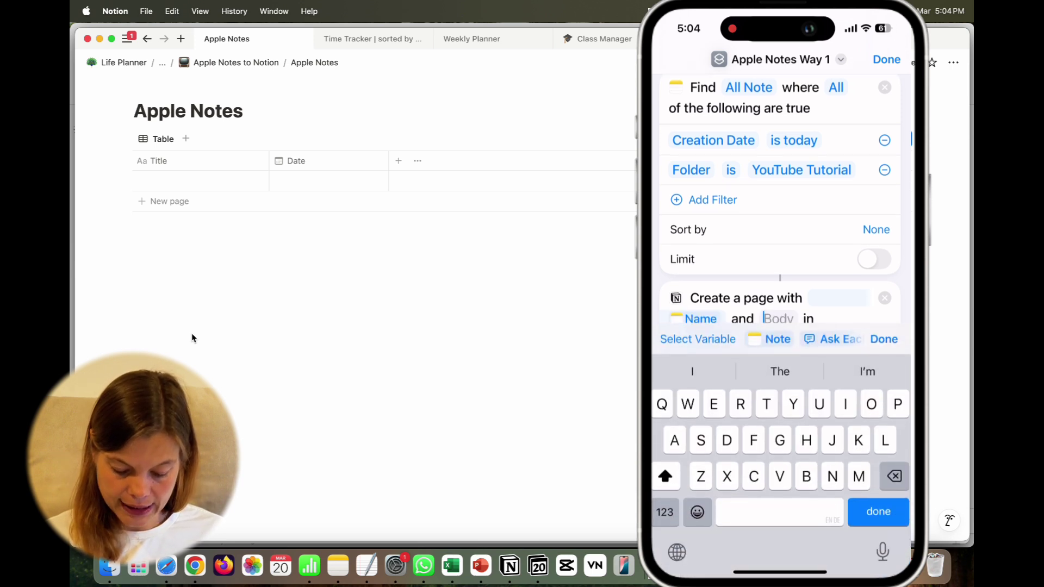
{"action": "left_click", "coordinate": [778, 339]}
{"action": "left_click", "coordinate": [788, 318]}
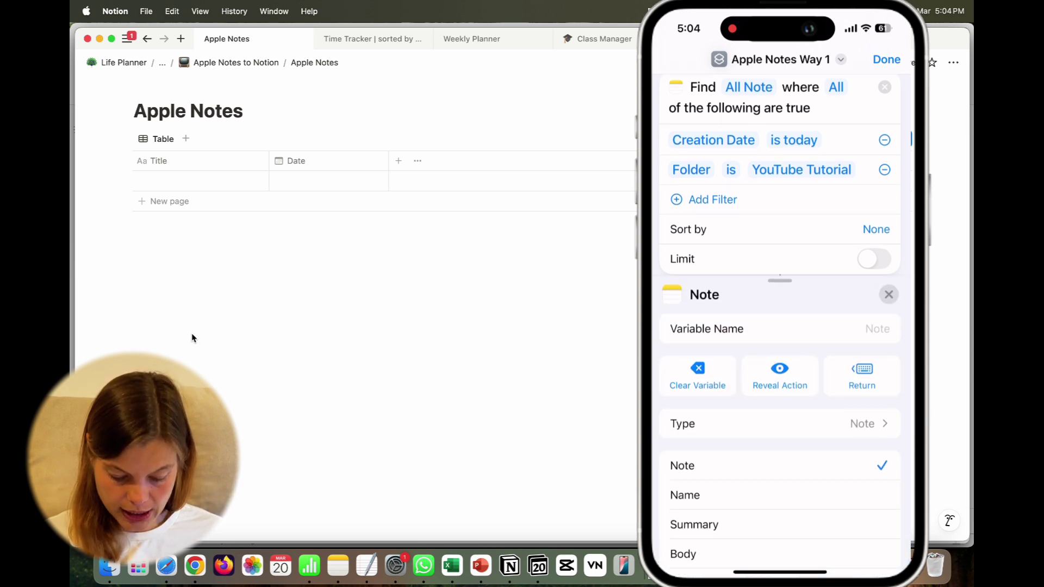
{"action": "left_click", "coordinate": [778, 334]}
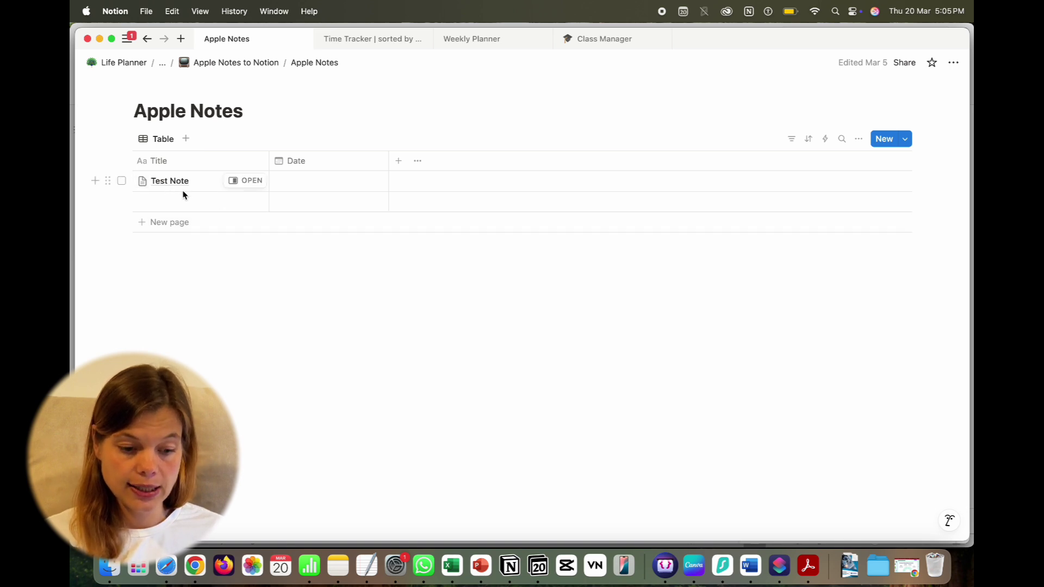
Step: Open the Test Note page in side peek to check its body reads 'This is a Test'
{"action": "left_click", "coordinate": [246, 182]}
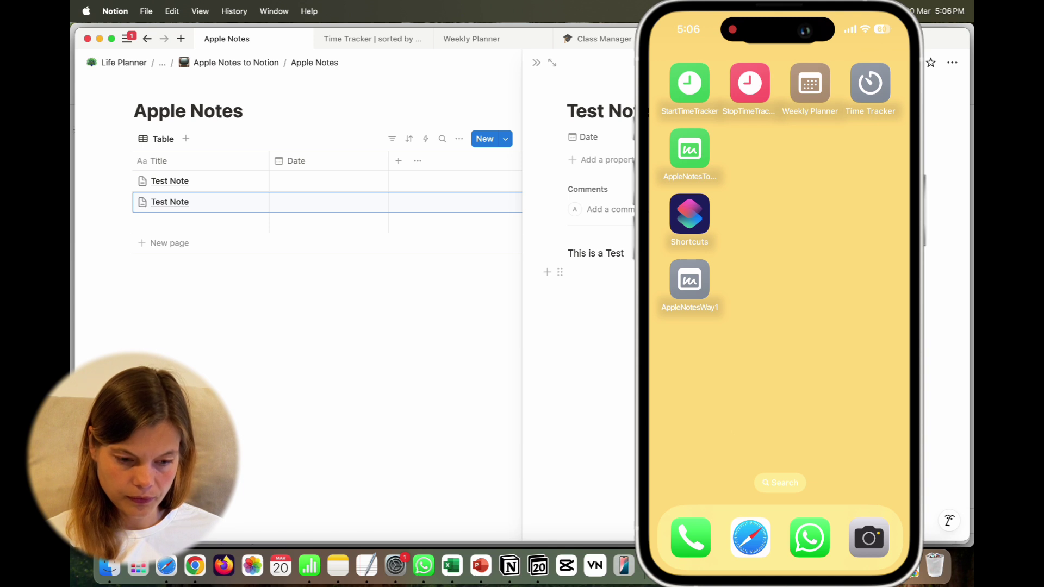
Step: Close the side peek, trash both Test Note rows, and bring up the Mac Shortcuts app
{"action": "mouse_move", "coordinate": [240, 209]}
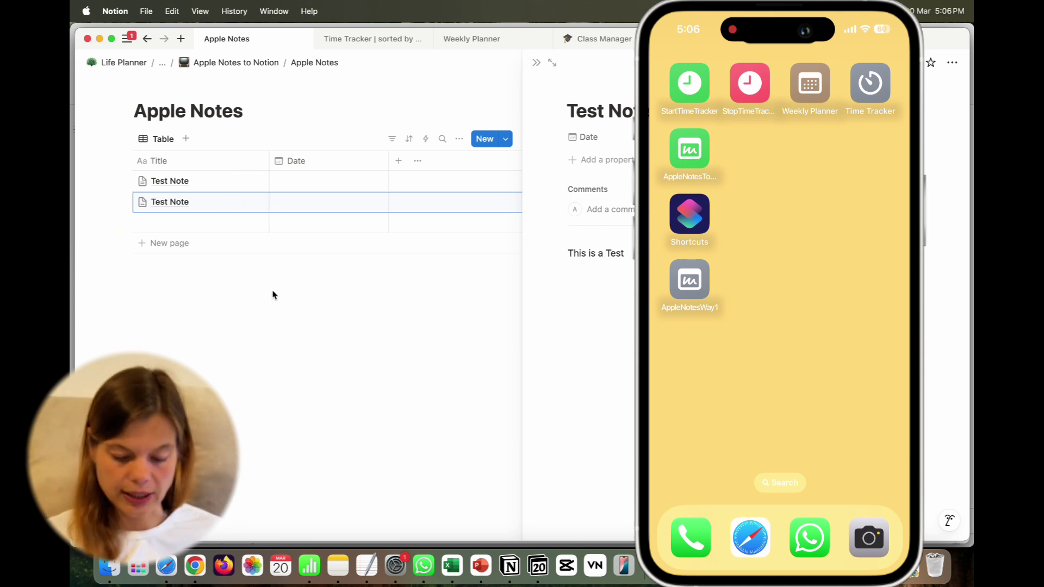
{"action": "left_click", "coordinate": [278, 352]}
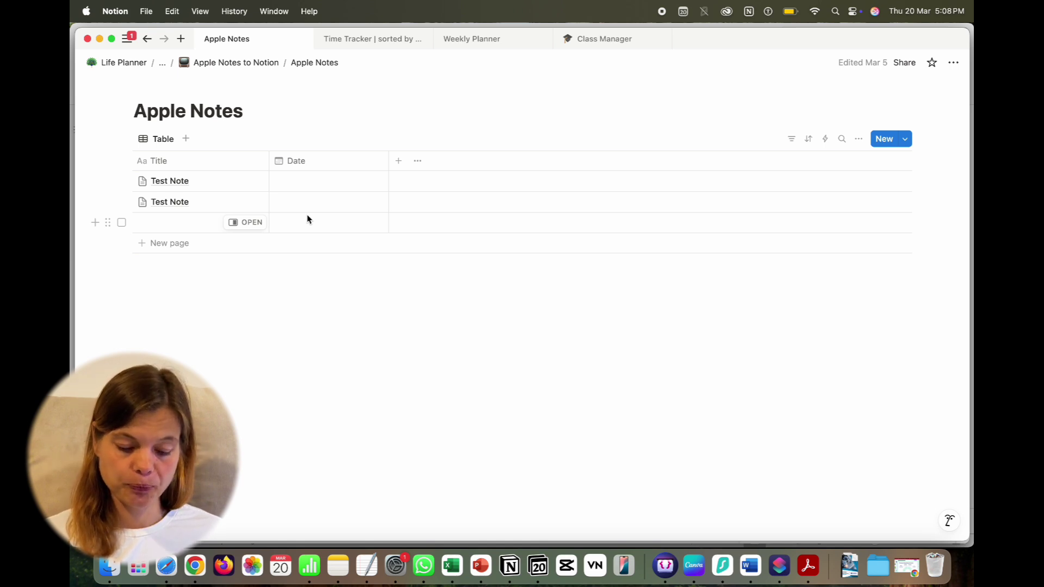
{"action": "left_click", "coordinate": [121, 182]}
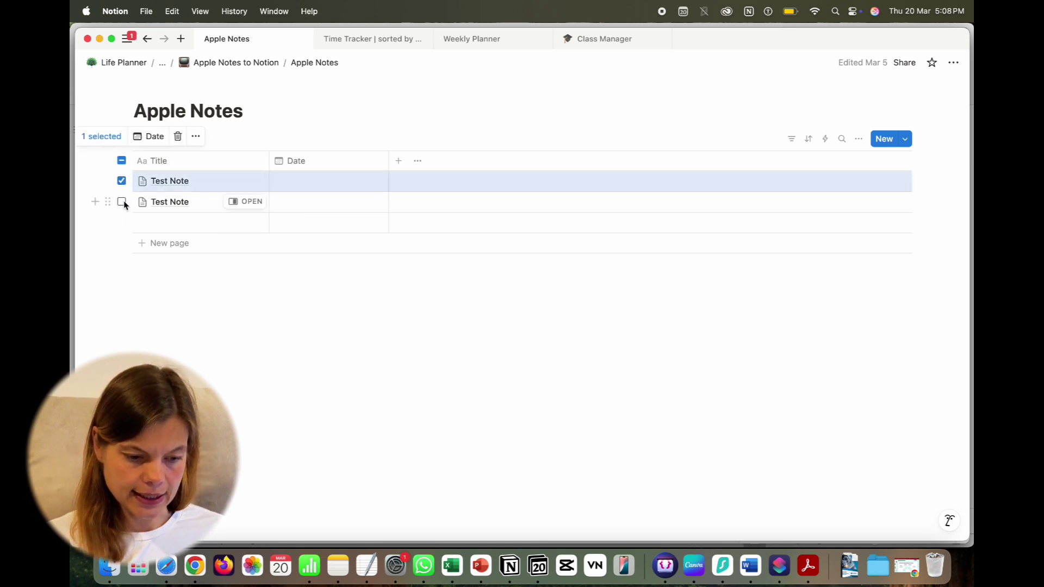
{"action": "left_click", "coordinate": [122, 202]}
{"action": "left_click", "coordinate": [178, 136]}
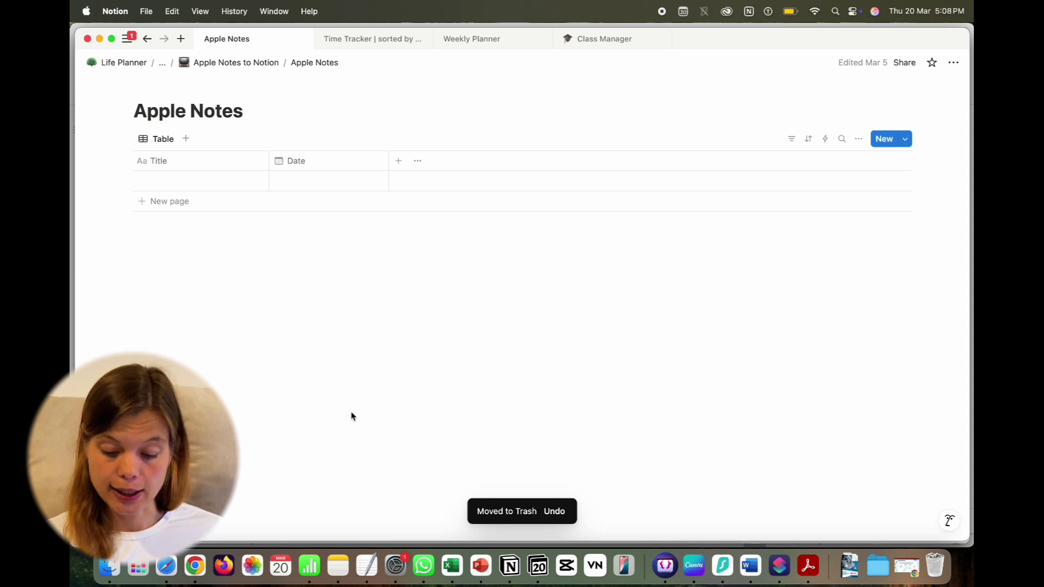
{"action": "left_click", "coordinate": [782, 575]}
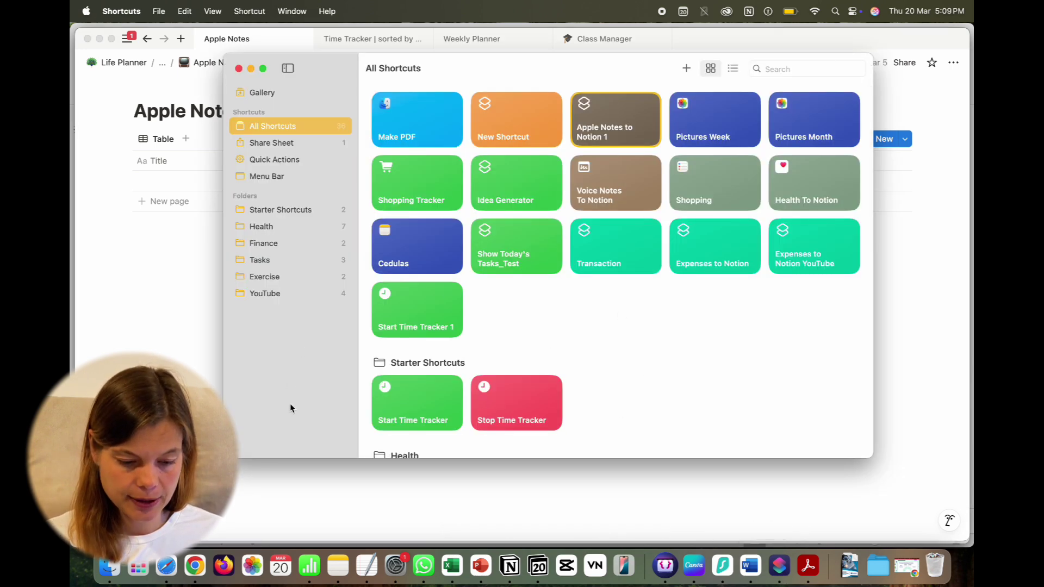
Step: Edit the YouTube folder's 'Apple Notes to Notion with Make.com' shortcut, then open Notion's ••• page menu
{"action": "left_click", "coordinate": [275, 295]}
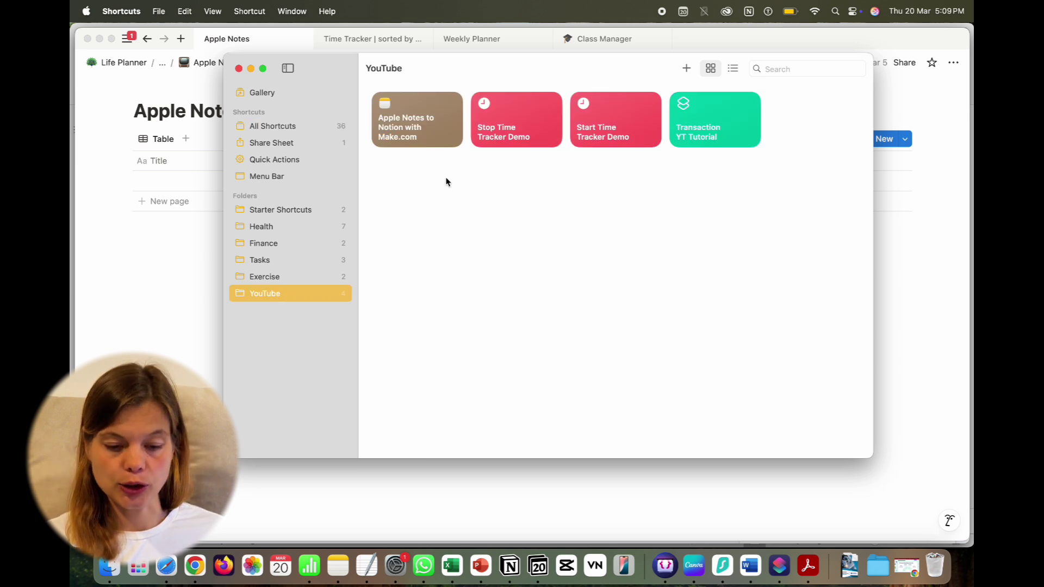
{"action": "right_click", "coordinate": [421, 125]}
{"action": "left_click", "coordinate": [446, 148]}
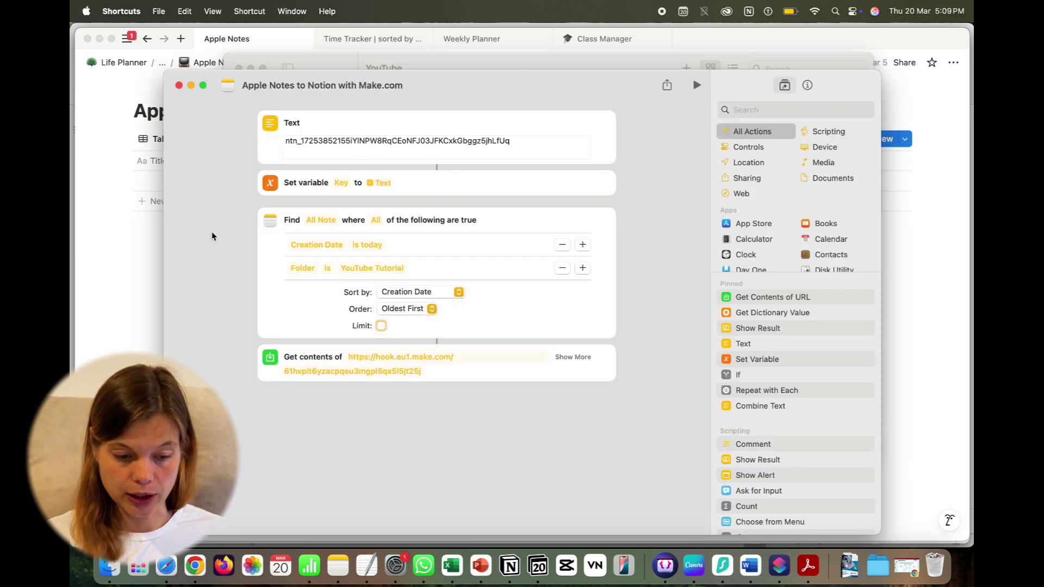
{"action": "left_click", "coordinate": [151, 296]}
{"action": "left_click", "coordinate": [954, 63]}
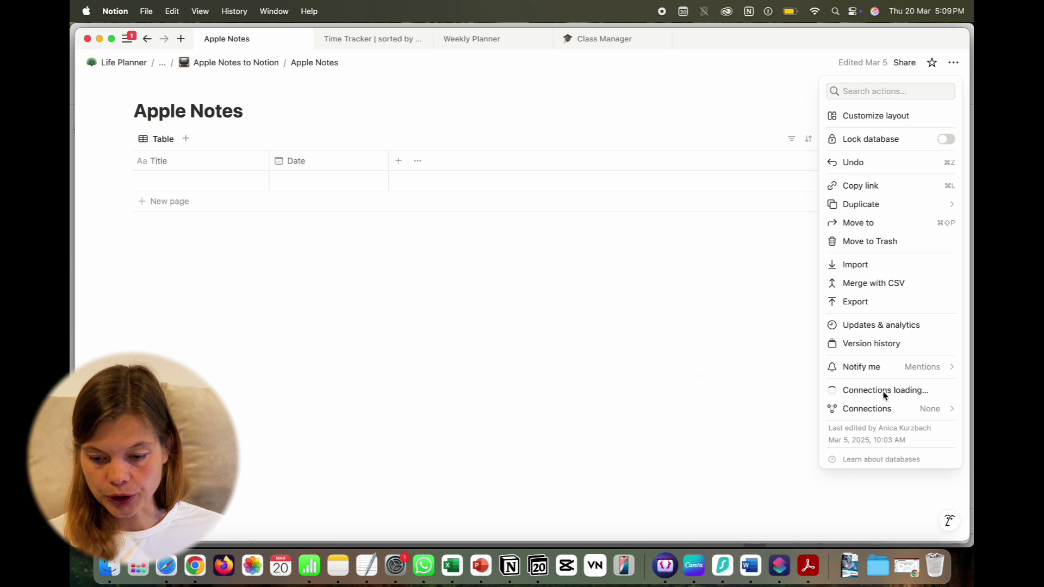
Step: Check the Apple Notes integration's permissions under Connections, then return to the shortcut editor
{"action": "mouse_move", "coordinate": [872, 397]}
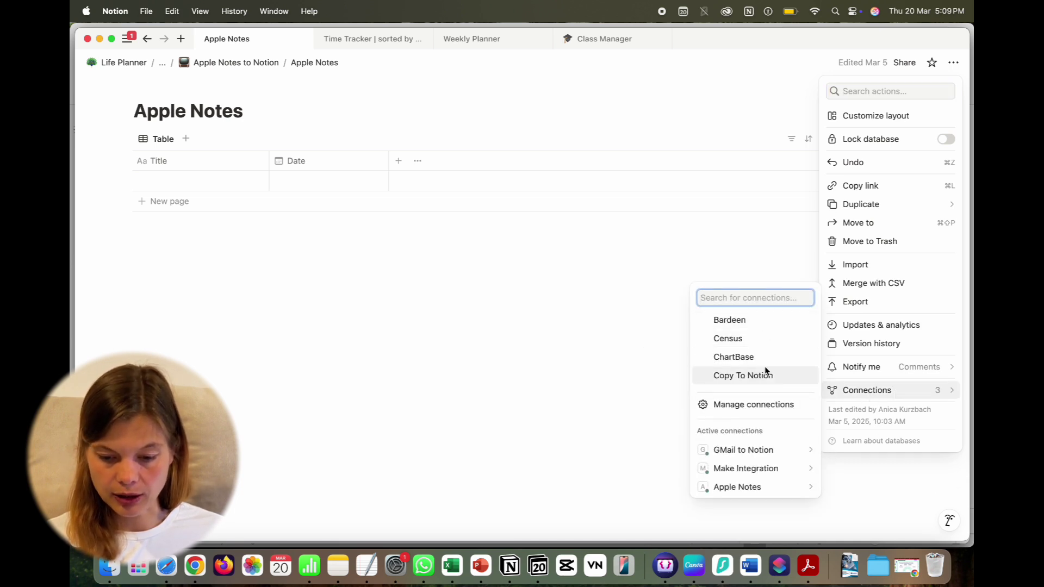
{"action": "mouse_move", "coordinate": [724, 491]}
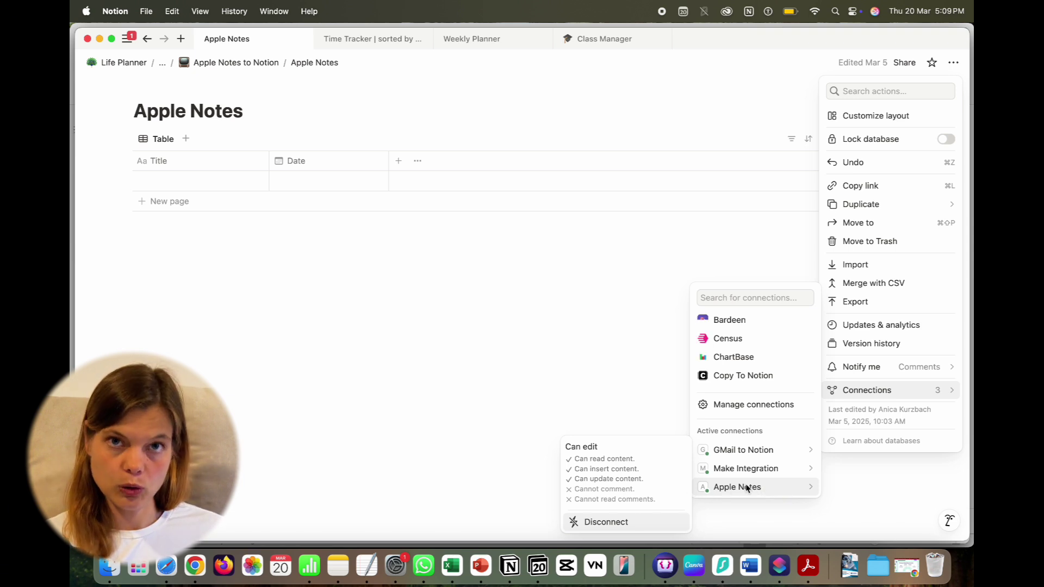
{"action": "left_click", "coordinate": [574, 345]}
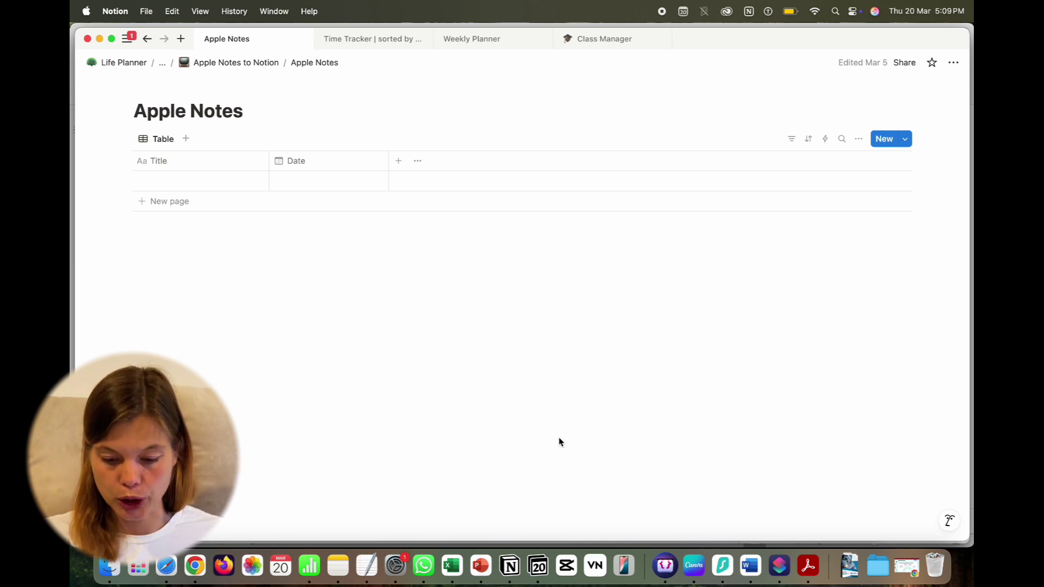
{"action": "left_click", "coordinate": [781, 568]}
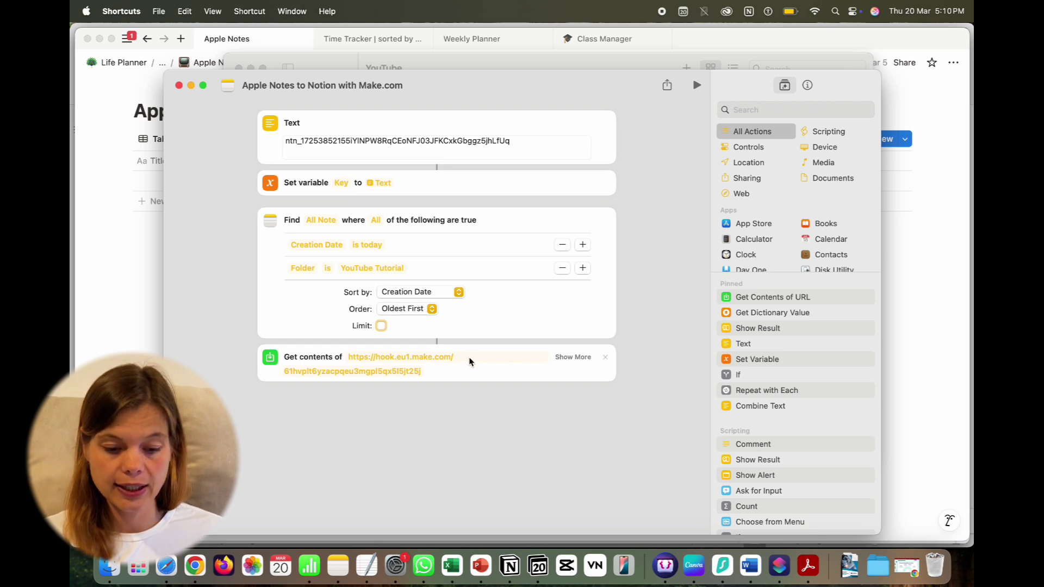
Step: Review the web request and confirm Find Notes searches All Notes with all filters matching
{"action": "left_click", "coordinate": [587, 358]}
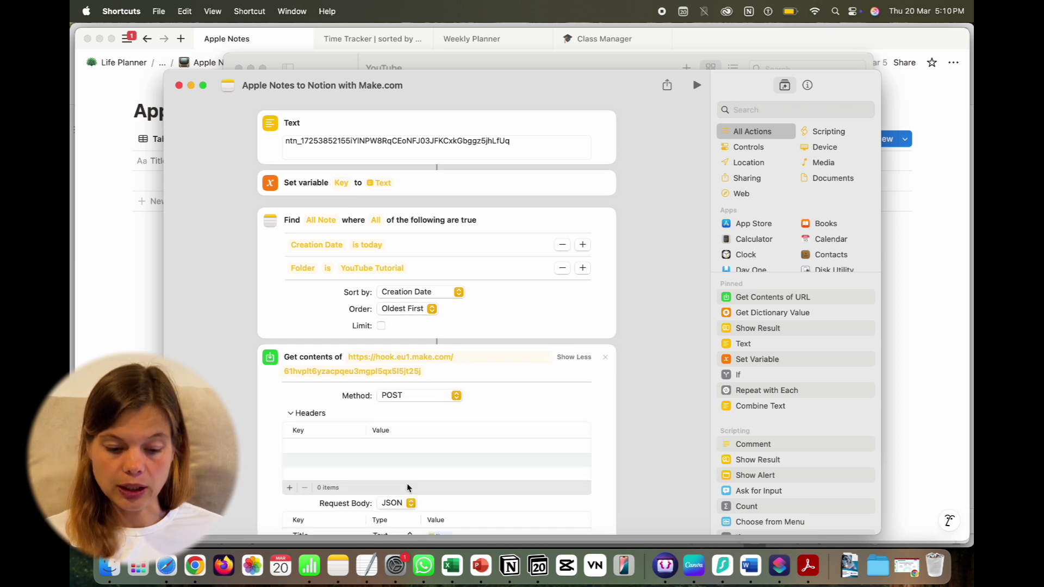
{"action": "scroll", "coordinate": [408, 490], "scroll_direction": "down", "scroll_amount": 3}
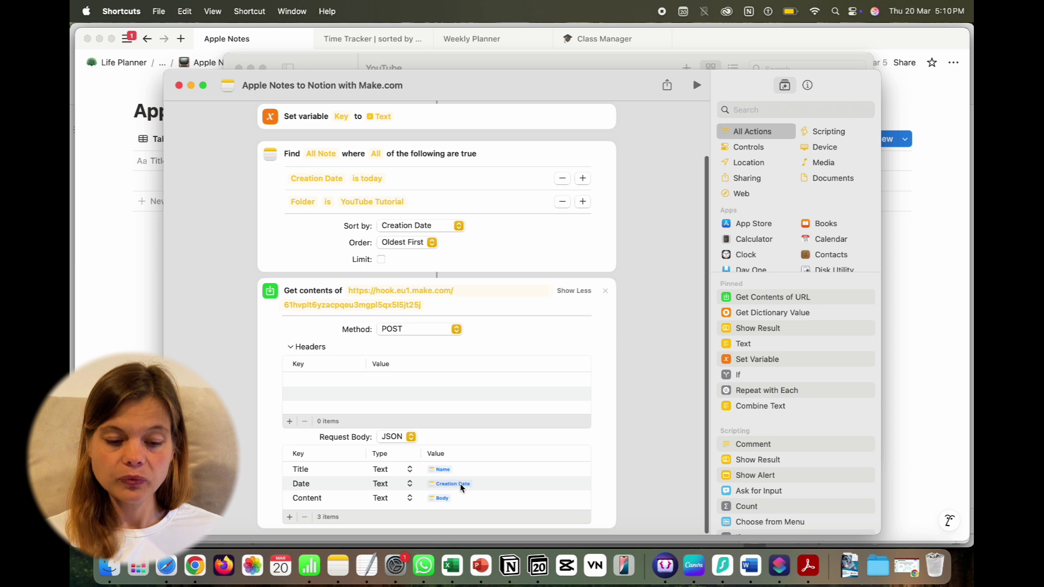
{"action": "scroll", "coordinate": [461, 486], "scroll_direction": "up", "scroll_amount": 3}
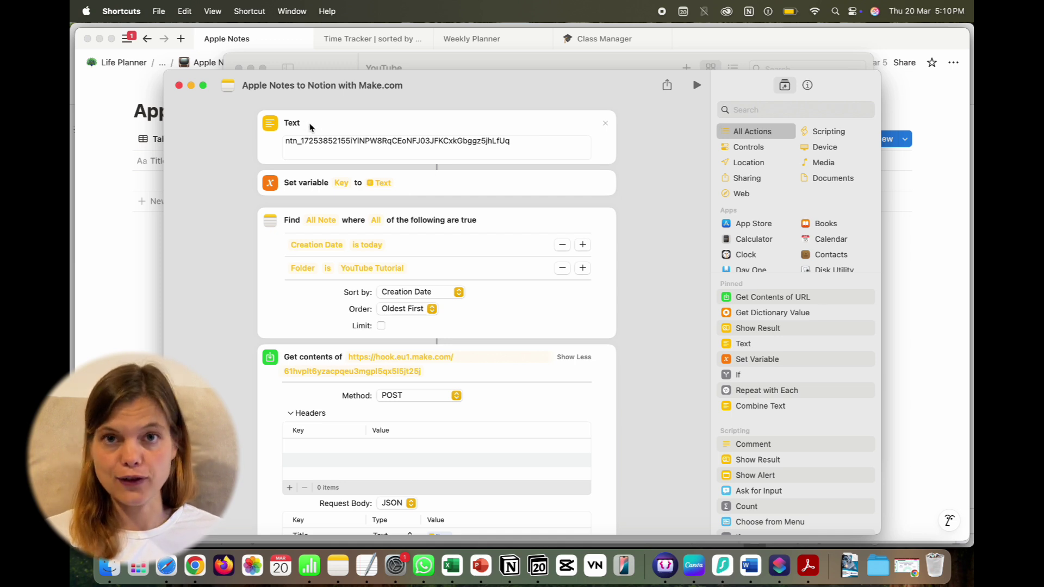
{"action": "scroll", "coordinate": [474, 254], "scroll_direction": "down", "scroll_amount": 2}
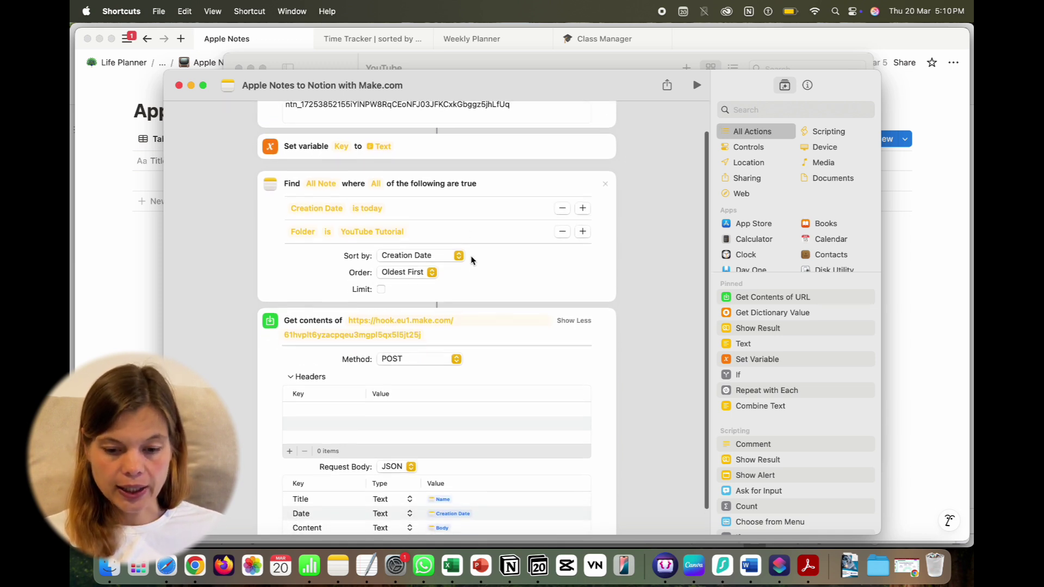
{"action": "left_click", "coordinate": [766, 110]}
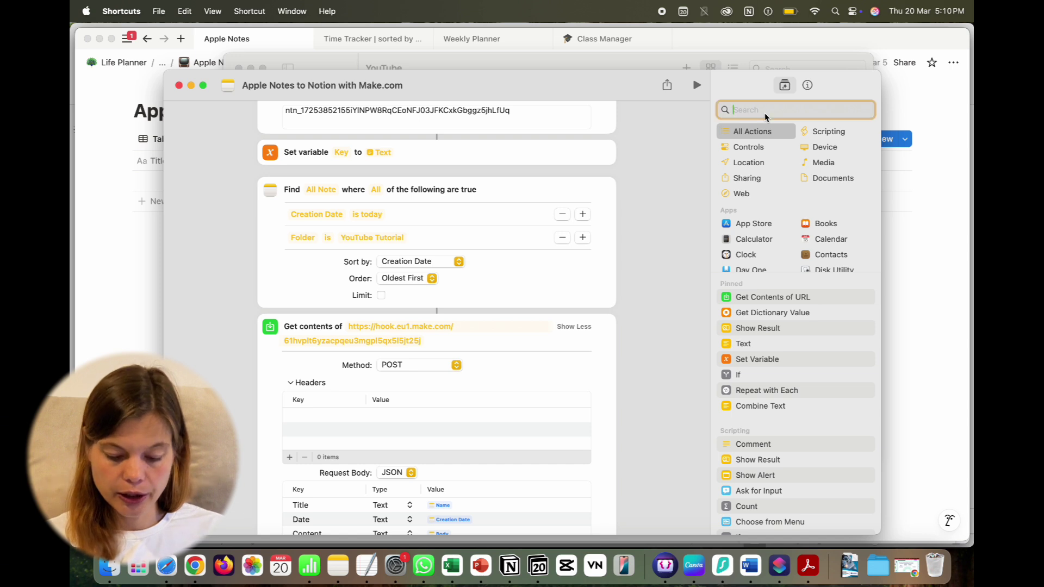
{"action": "type", "text": "Note"}
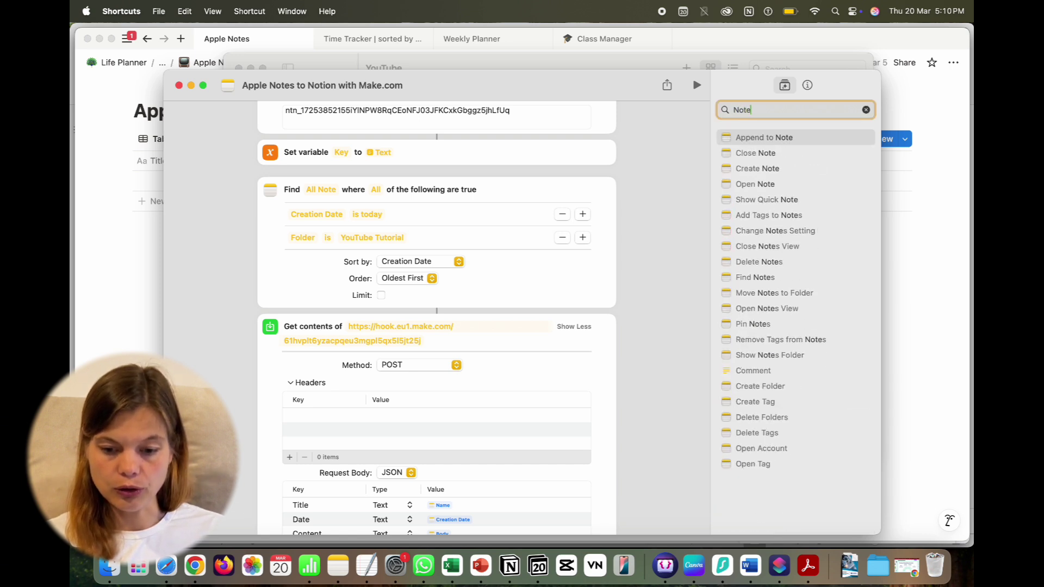
{"action": "type", "text": "s"}
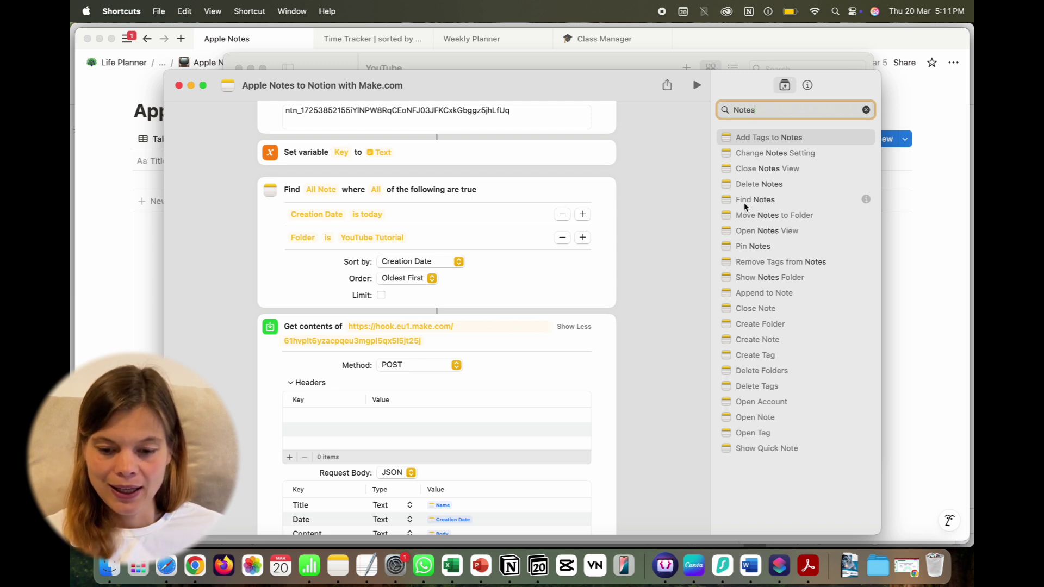
{"action": "left_click", "coordinate": [318, 192]}
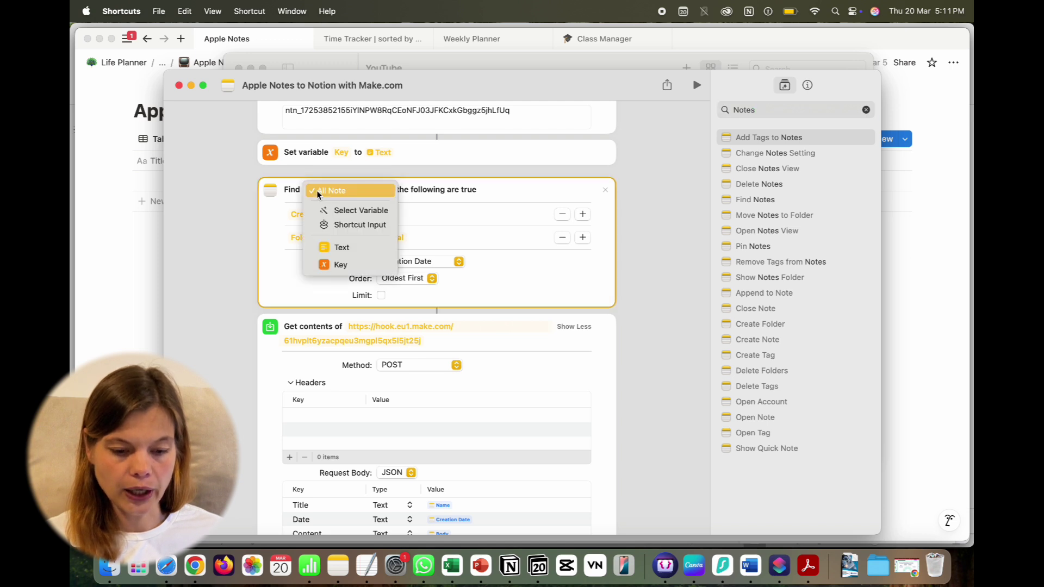
{"action": "left_click", "coordinate": [375, 192]}
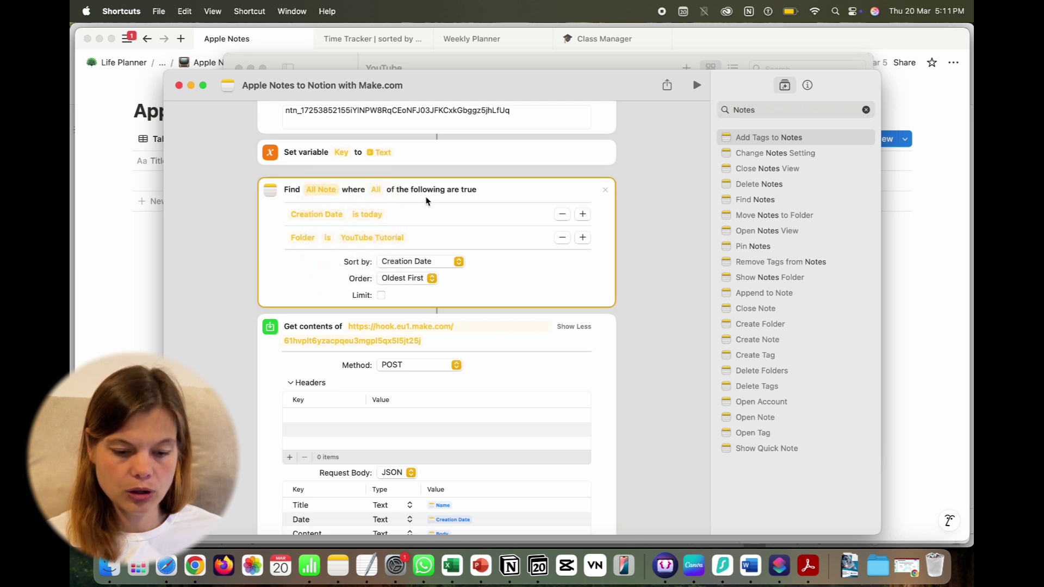
{"action": "left_click", "coordinate": [376, 190]}
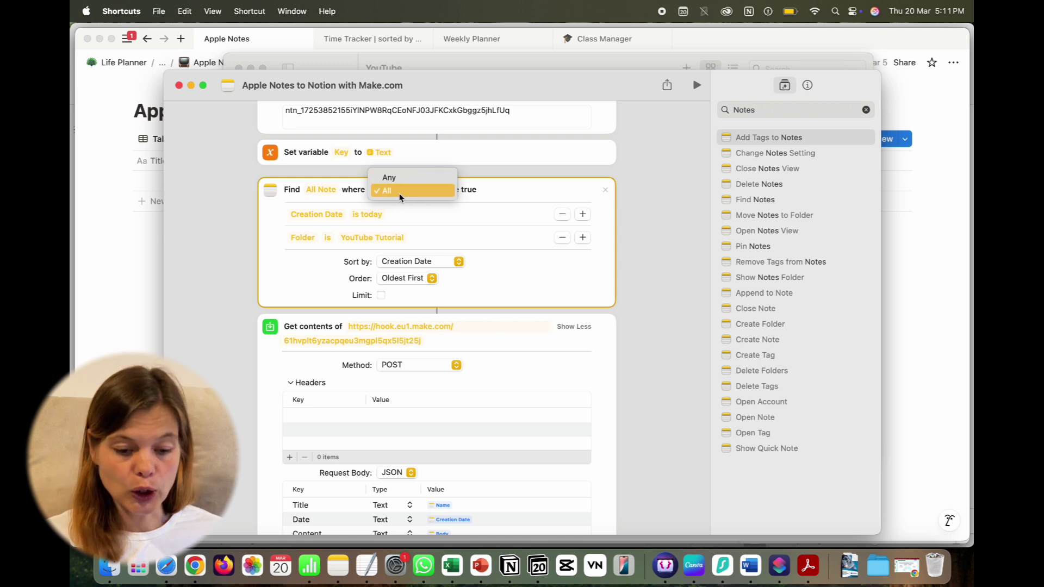
{"action": "left_click", "coordinate": [276, 219]}
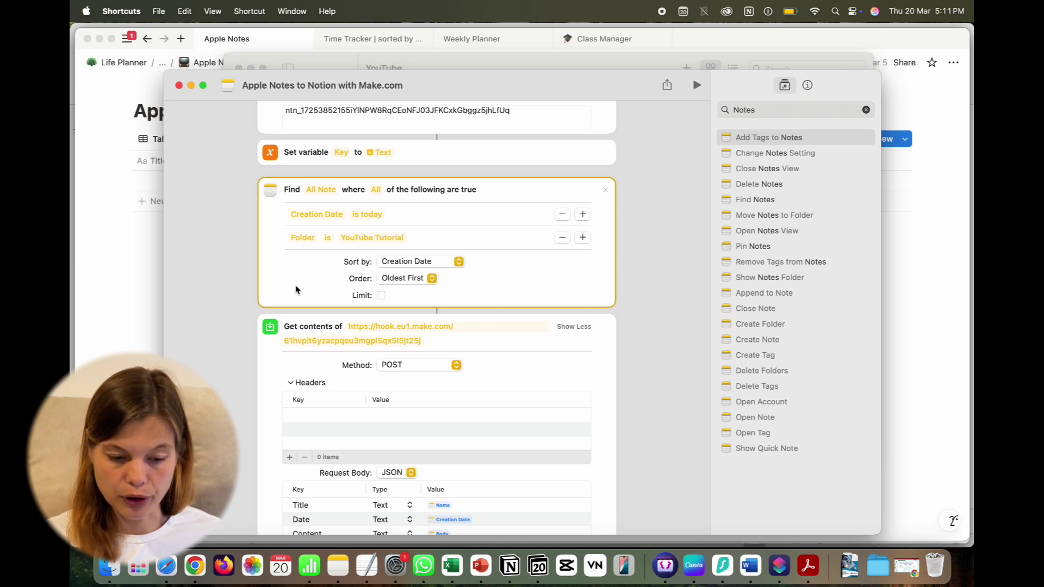
Step: Confirm the found notes are sorted by Creation Date, Oldest First
{"action": "scroll", "coordinate": [296, 288], "scroll_direction": "down", "scroll_amount": 2}
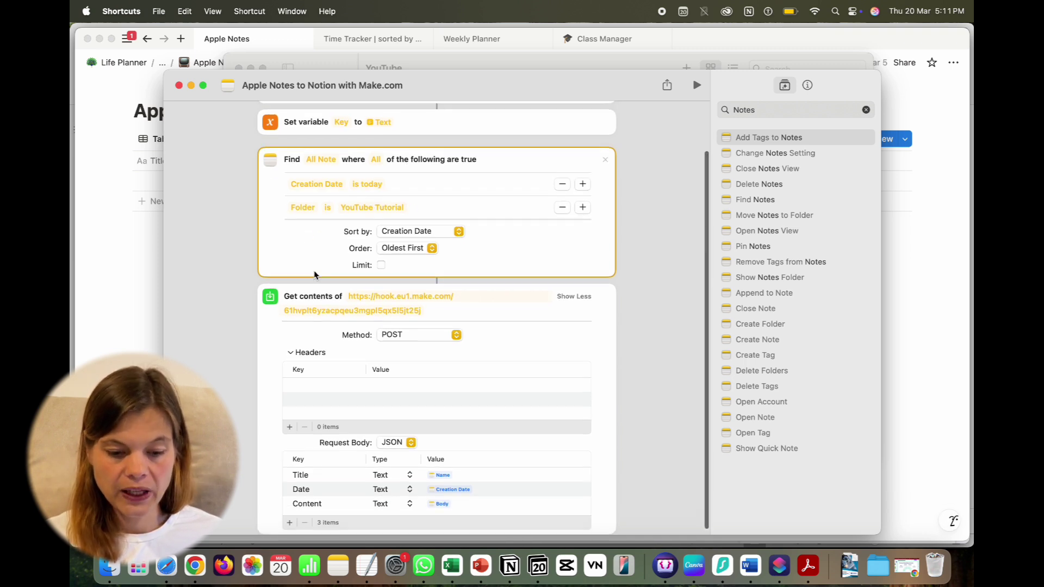
{"action": "left_click", "coordinate": [459, 232]}
{"action": "left_click", "coordinate": [494, 252]}
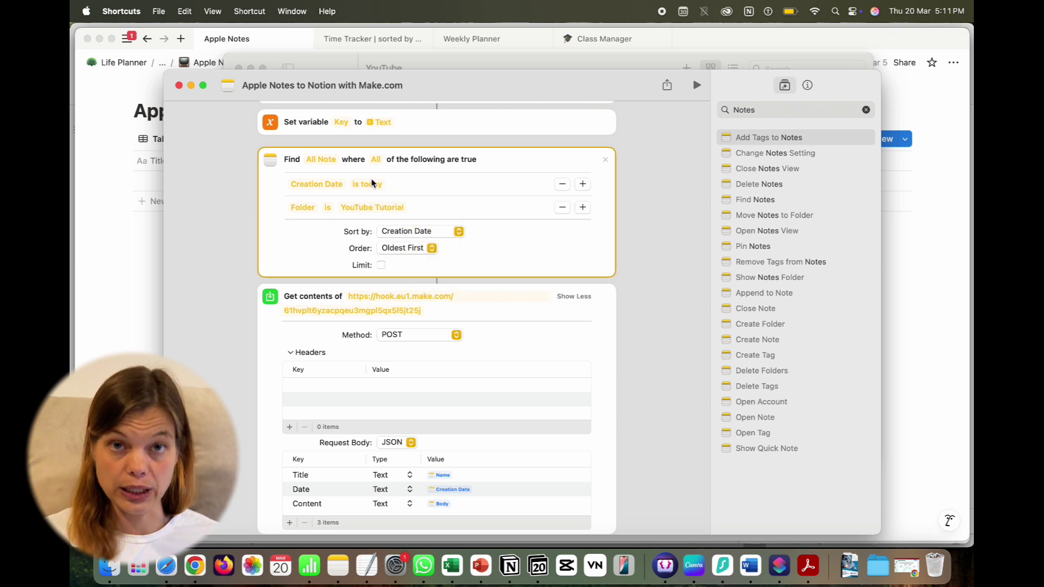
{"action": "left_click", "coordinate": [395, 248]}
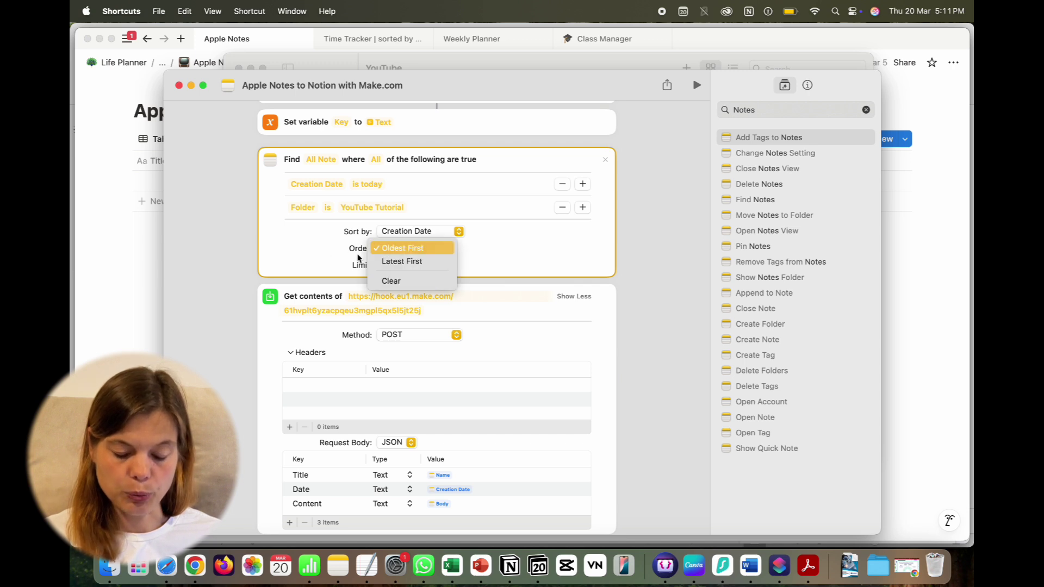
{"action": "left_click", "coordinate": [322, 249]}
{"action": "scroll", "coordinate": [326, 239], "scroll_direction": "down", "scroll_amount": 1}
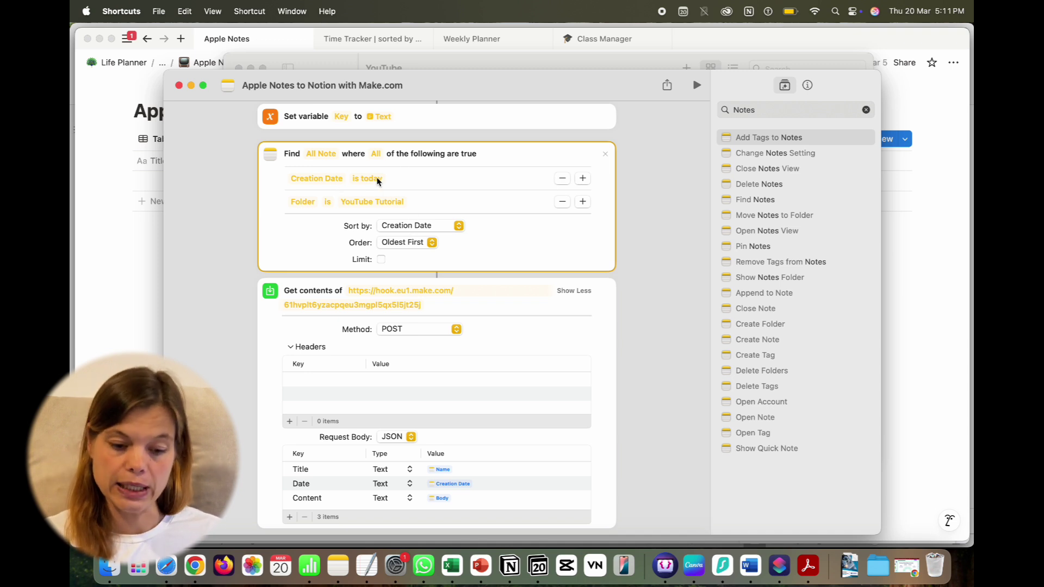
{"action": "scroll", "coordinate": [375, 180], "scroll_direction": "down", "scroll_amount": 1}
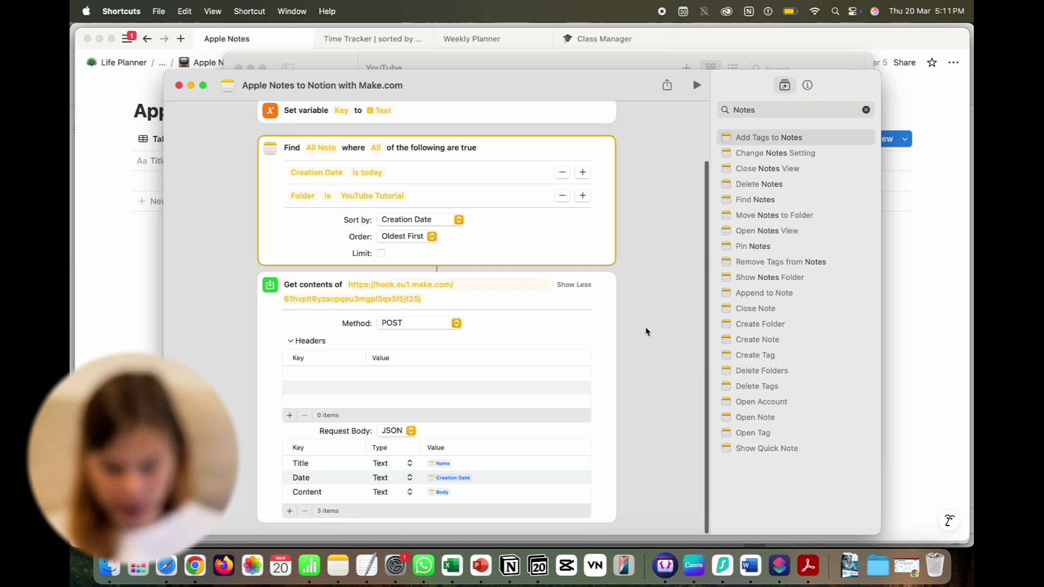
{"action": "scroll", "coordinate": [646, 331], "scroll_direction": "up", "scroll_amount": 1}
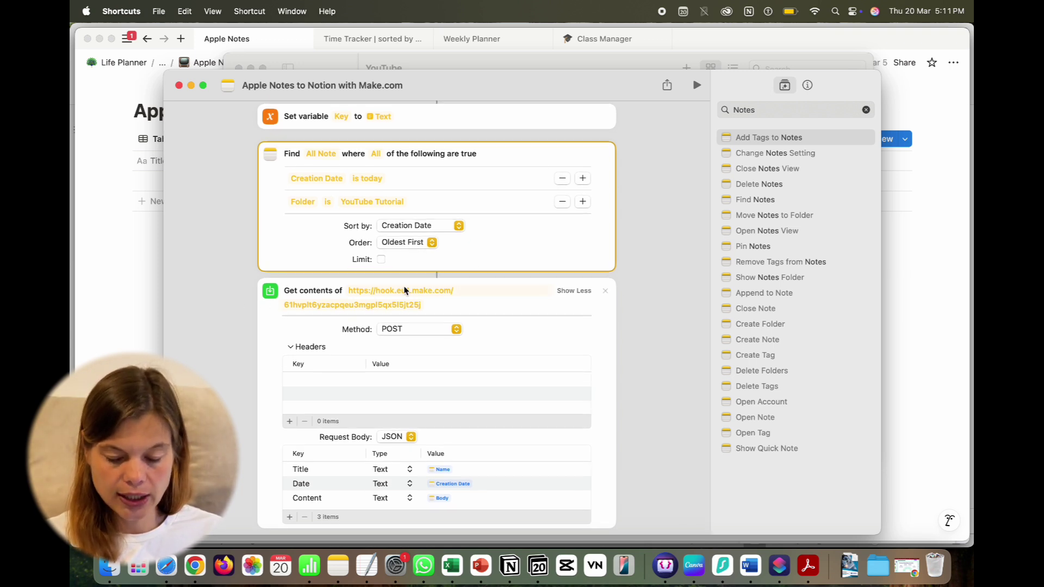
Step: Search 'get con', add a Get Contents of URL action, then delete the empty one
{"action": "left_click", "coordinate": [764, 110]}
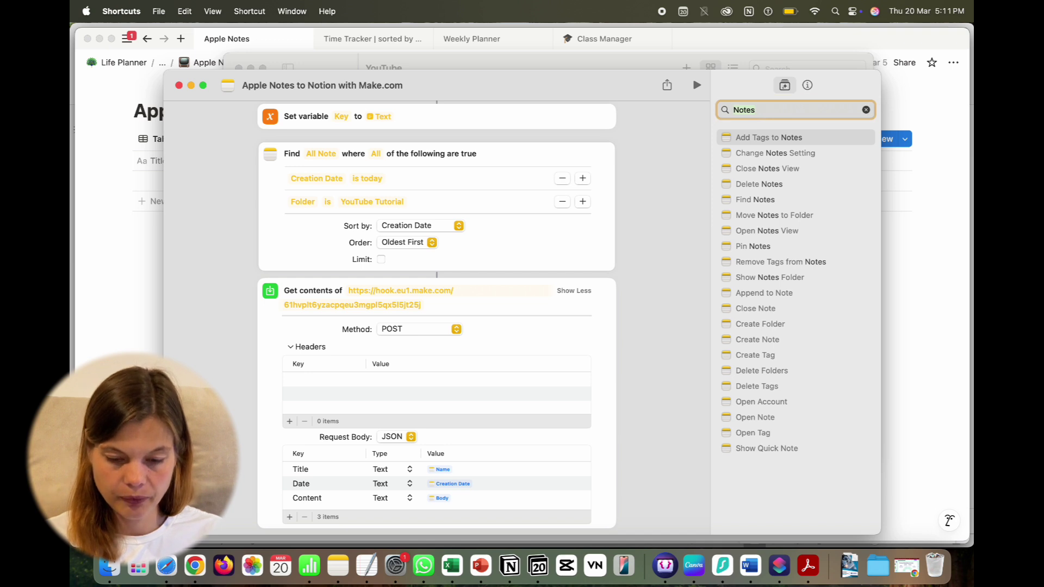
{"action": "key", "text": "super+a"}
{"action": "type", "text": "get con"}
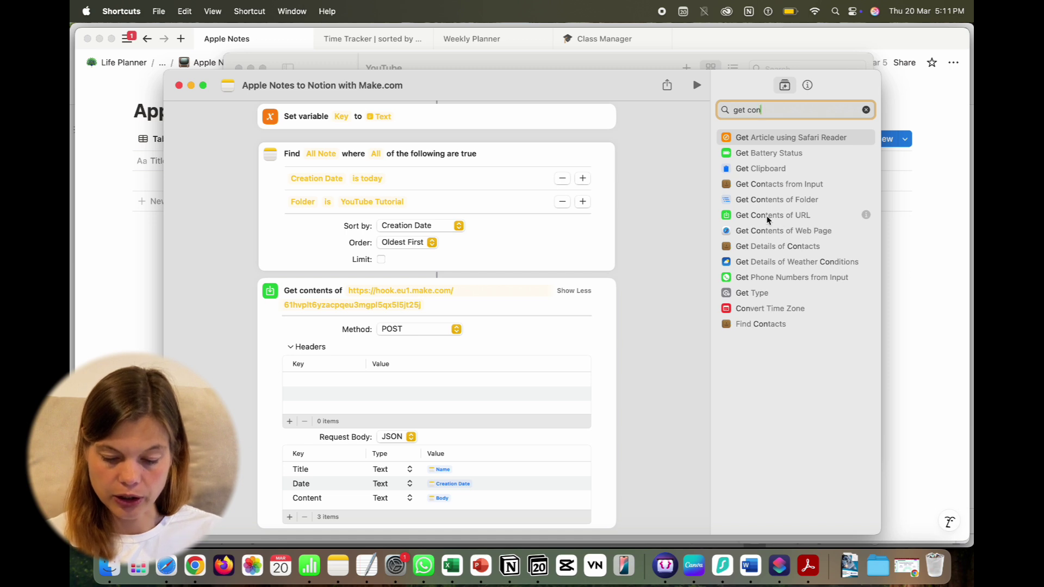
{"action": "key", "text": "Down"}
{"action": "left_click_drag", "start_coordinate": [766, 218], "coordinate": [465, 367]}
{"action": "scroll", "coordinate": [465, 367], "scroll_direction": "down", "scroll_amount": 3}
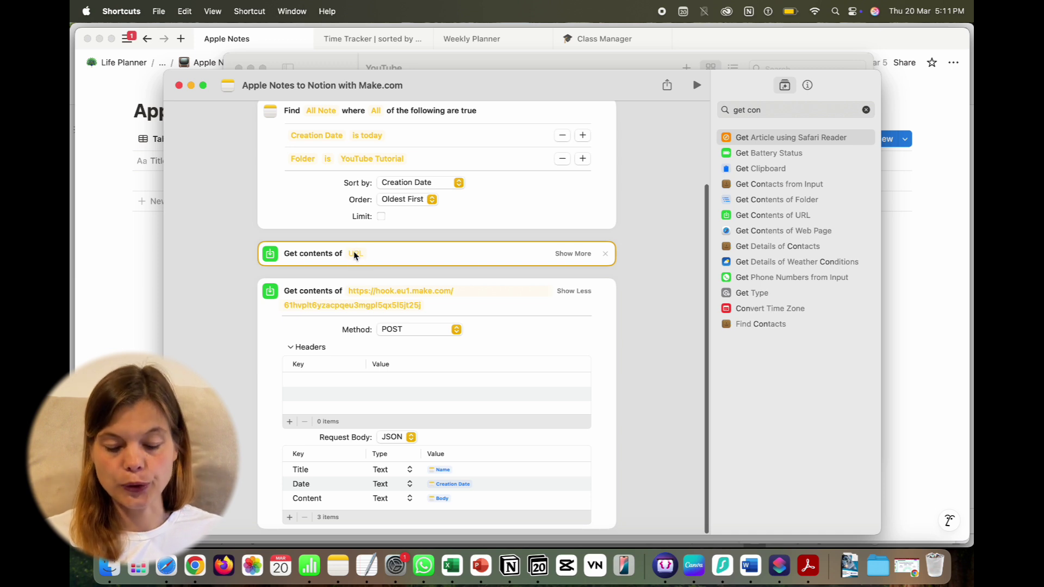
{"action": "left_click", "coordinate": [605, 254]}
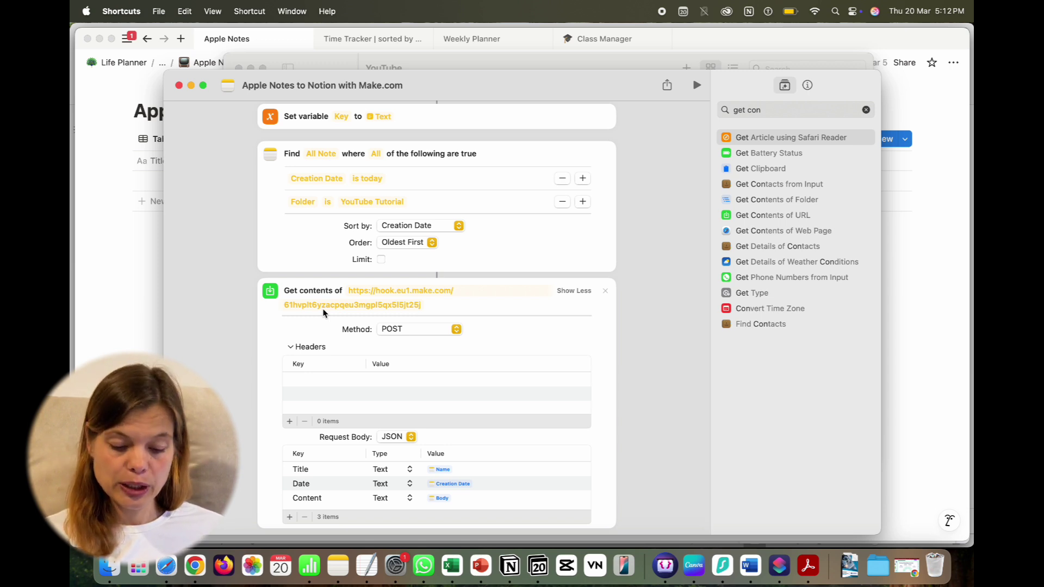
Step: After checking Make.com and Notion, keep the webhook method POST and collapse the empty Headers
{"action": "key", "text": "super+Tab"}
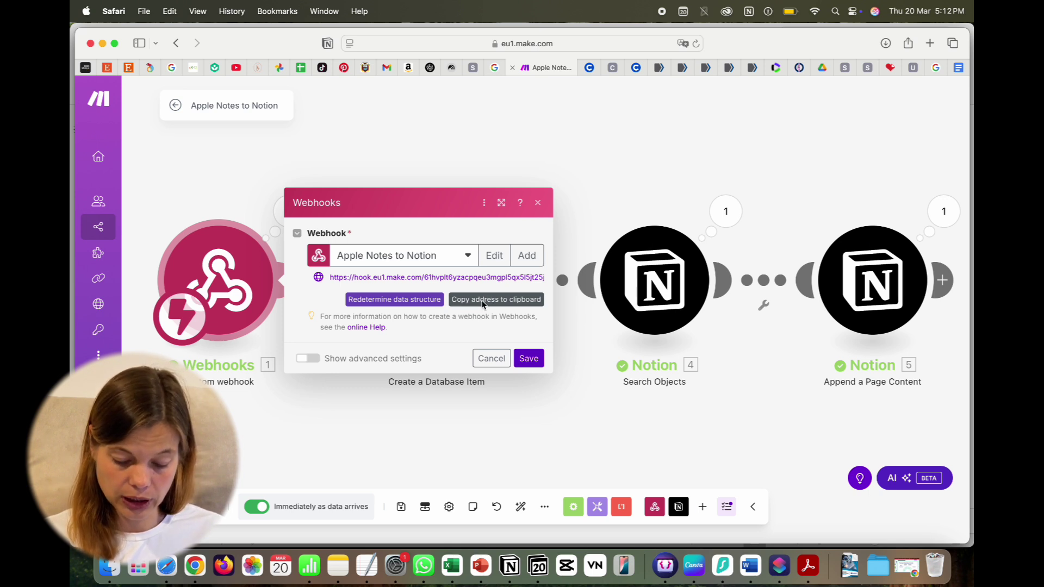
{"action": "left_click", "coordinate": [510, 566]}
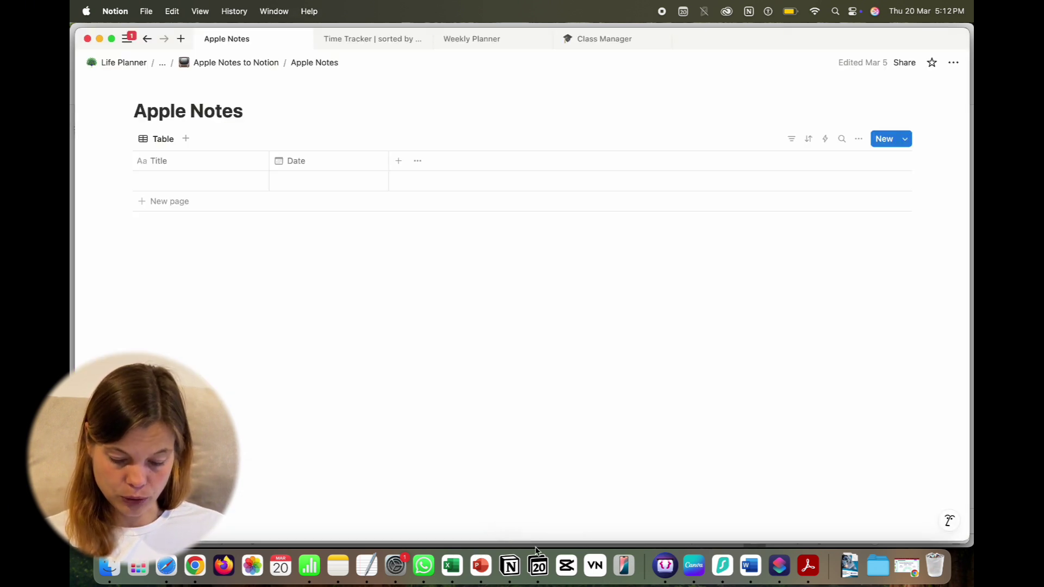
{"action": "left_click", "coordinate": [779, 566]}
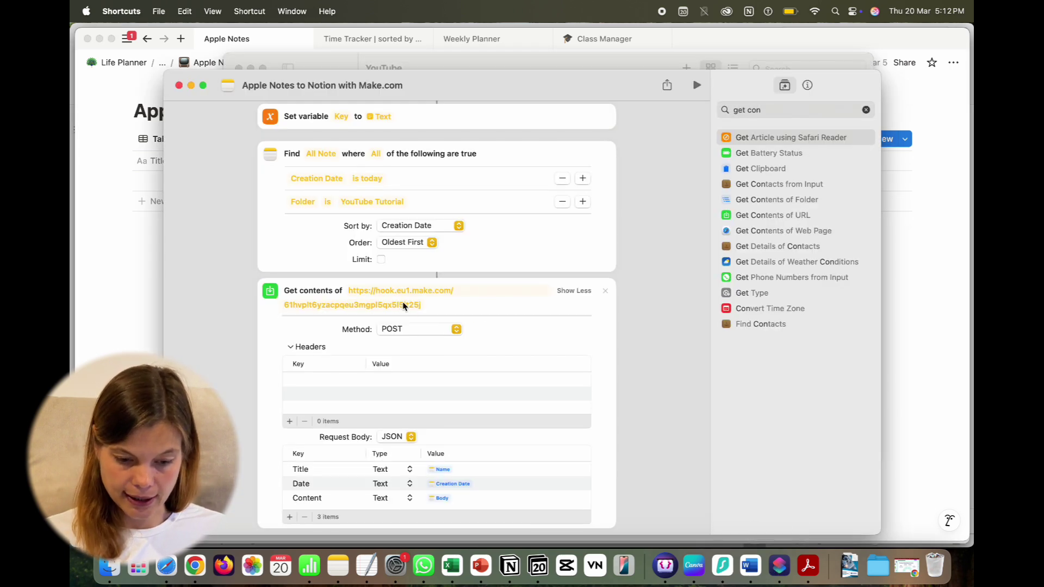
{"action": "scroll", "coordinate": [558, 370], "scroll_direction": "down", "scroll_amount": 2}
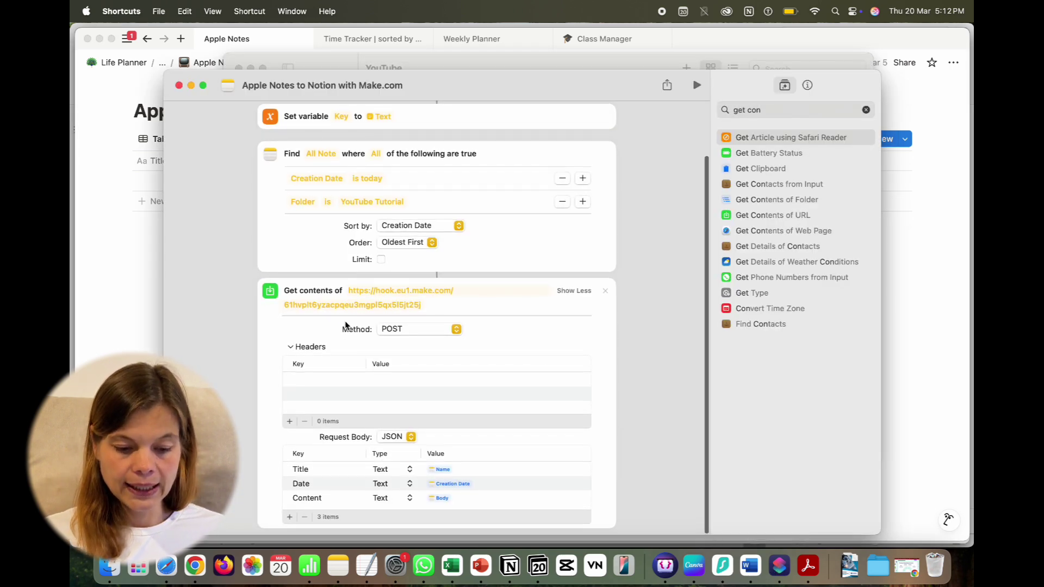
{"action": "left_click", "coordinate": [415, 325]}
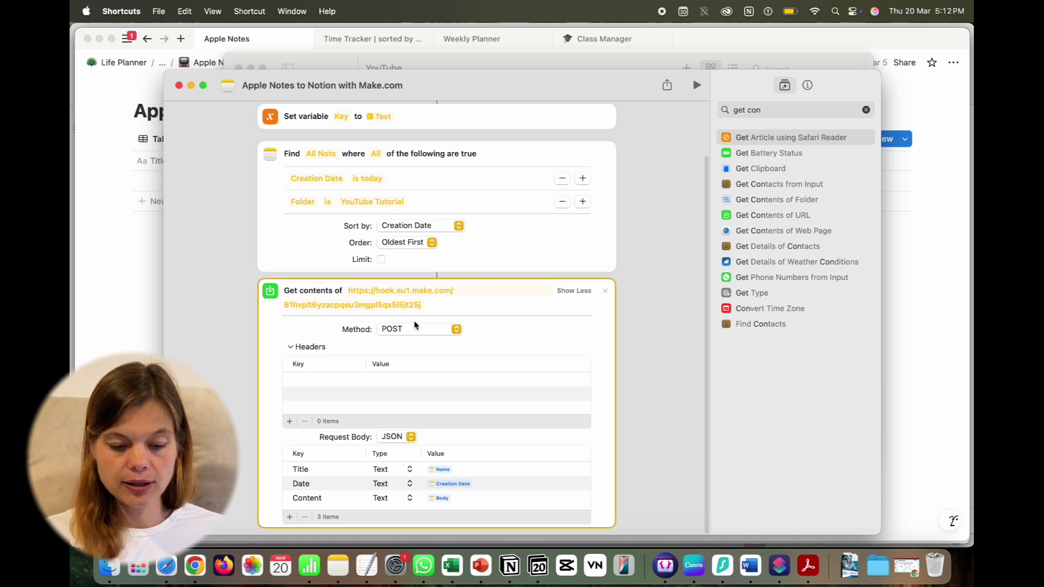
{"action": "left_click", "coordinate": [415, 329]}
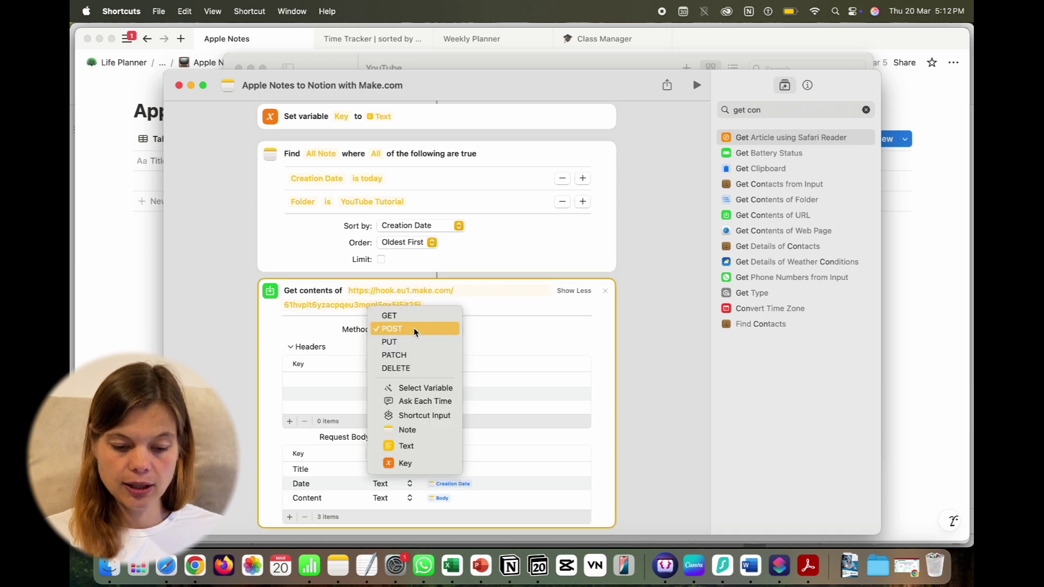
{"action": "left_click", "coordinate": [386, 330]}
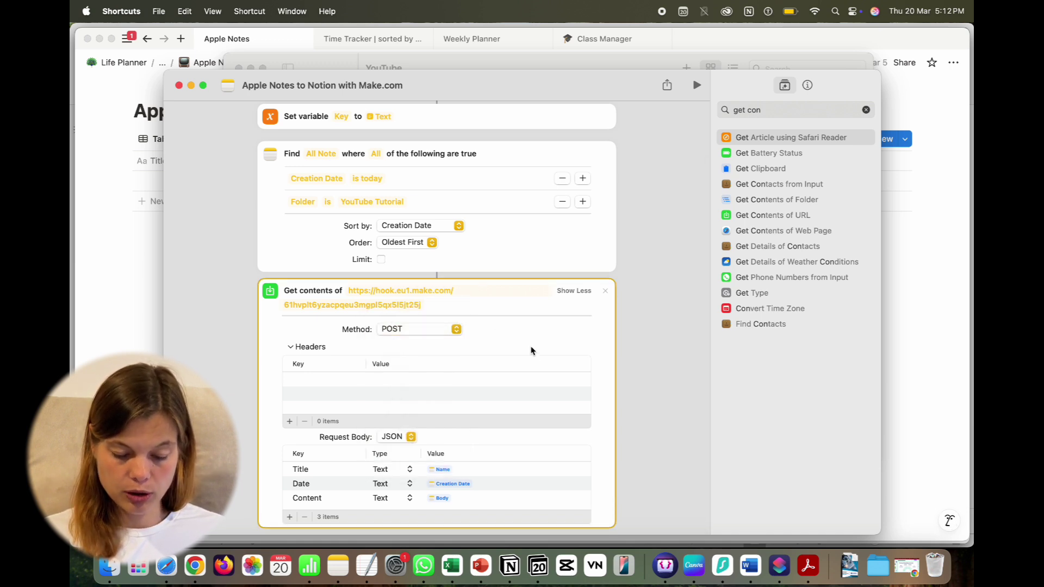
{"action": "left_click", "coordinate": [291, 348]}
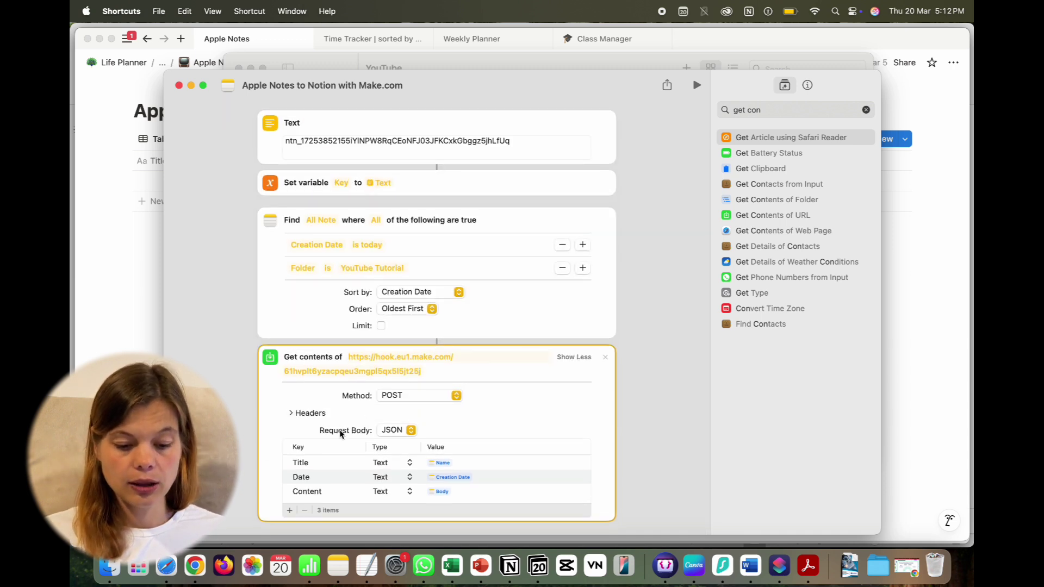
Step: Confirm the request body is JSON and review its Title and Content rows
{"action": "left_click", "coordinate": [412, 431]}
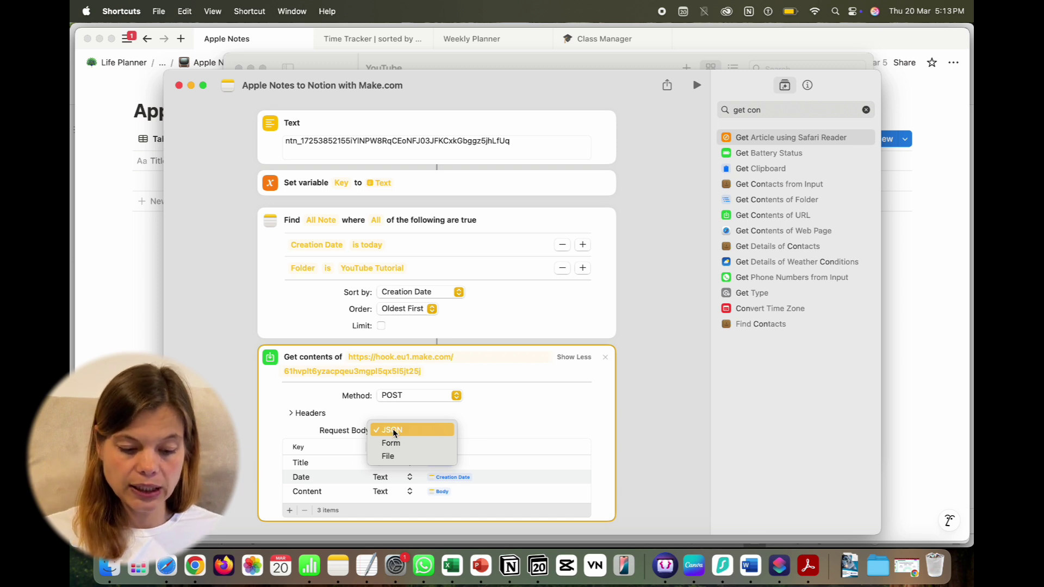
{"action": "left_click", "coordinate": [393, 430]}
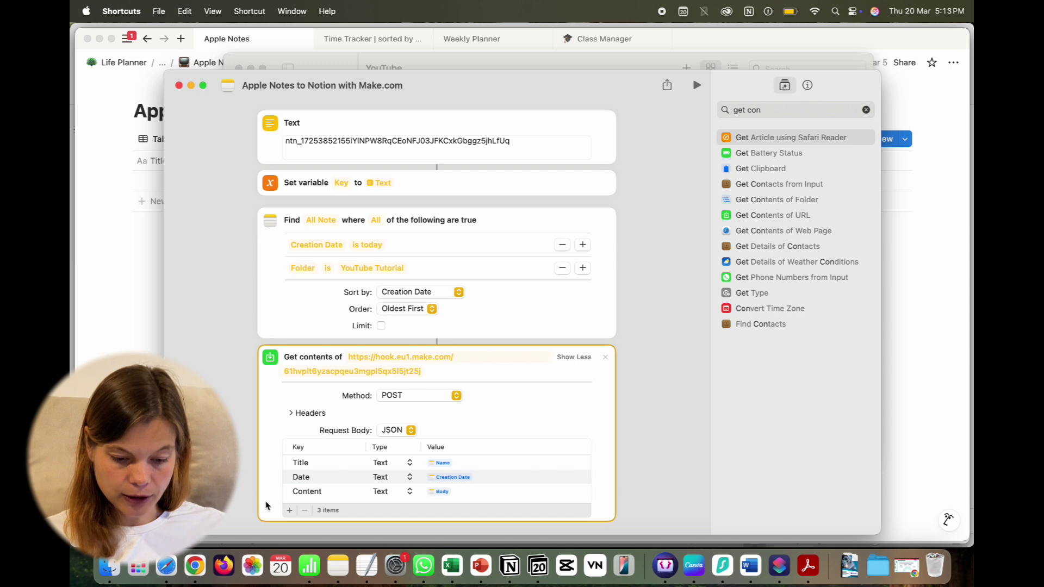
{"action": "left_click", "coordinate": [458, 495]}
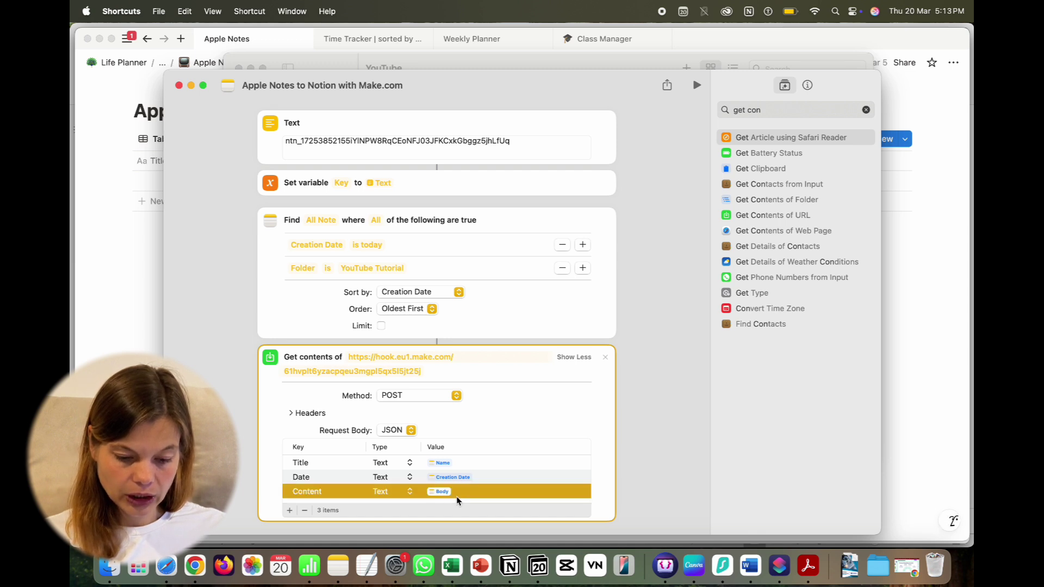
{"action": "left_click", "coordinate": [300, 463]}
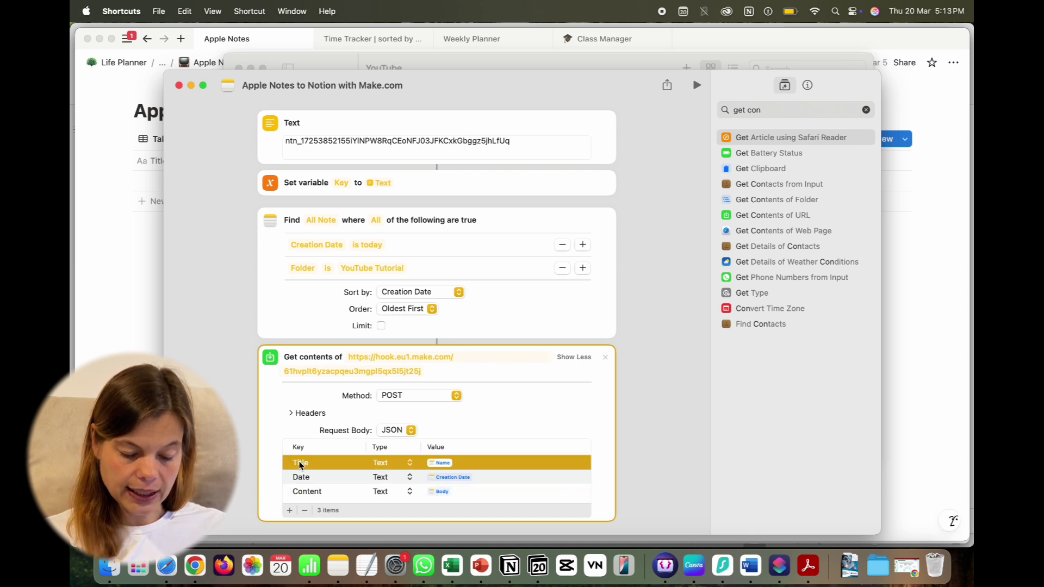
{"action": "left_click", "coordinate": [147, 322]}
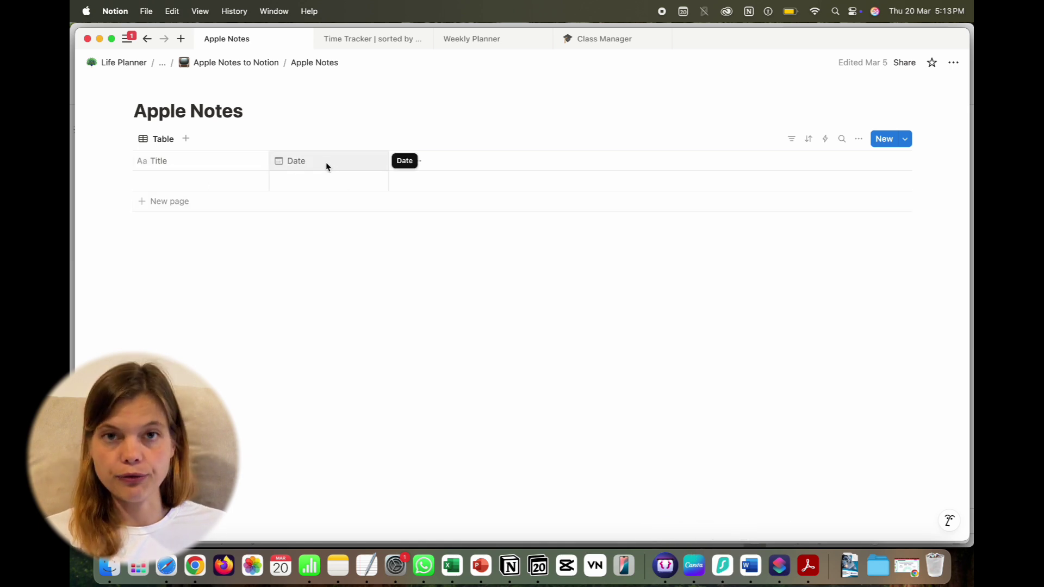
{"action": "left_click", "coordinate": [779, 566]}
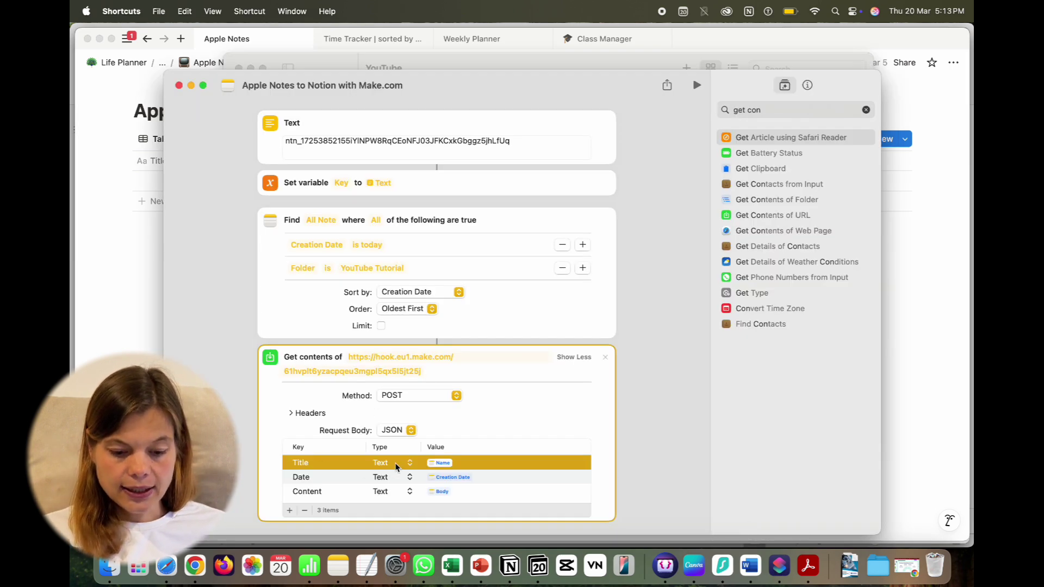
Step: Delete Name from the Title value and insert the Note variable instead
{"action": "left_click", "coordinate": [460, 466]}
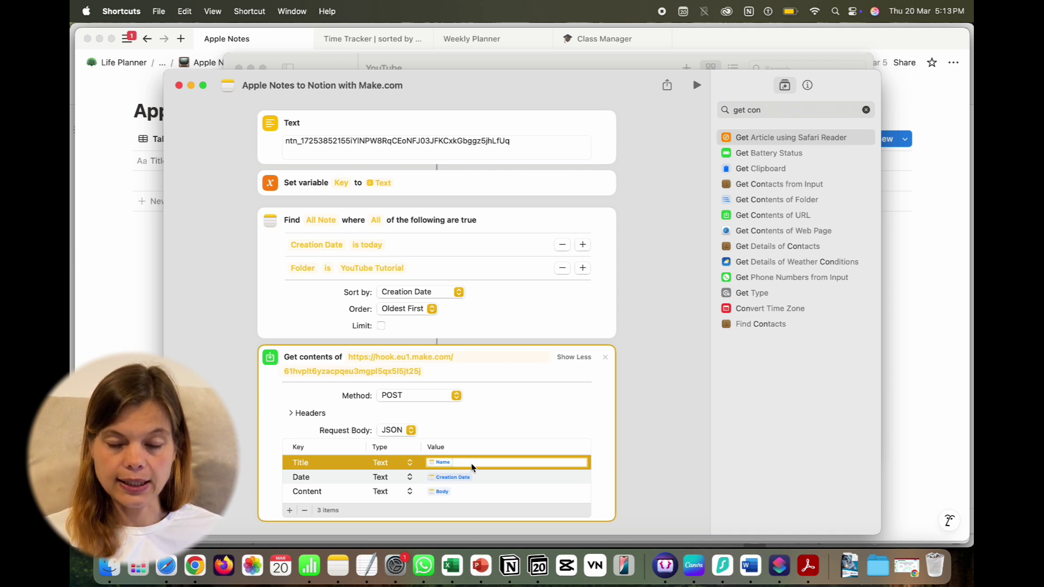
{"action": "key", "text": "BackSpace"}
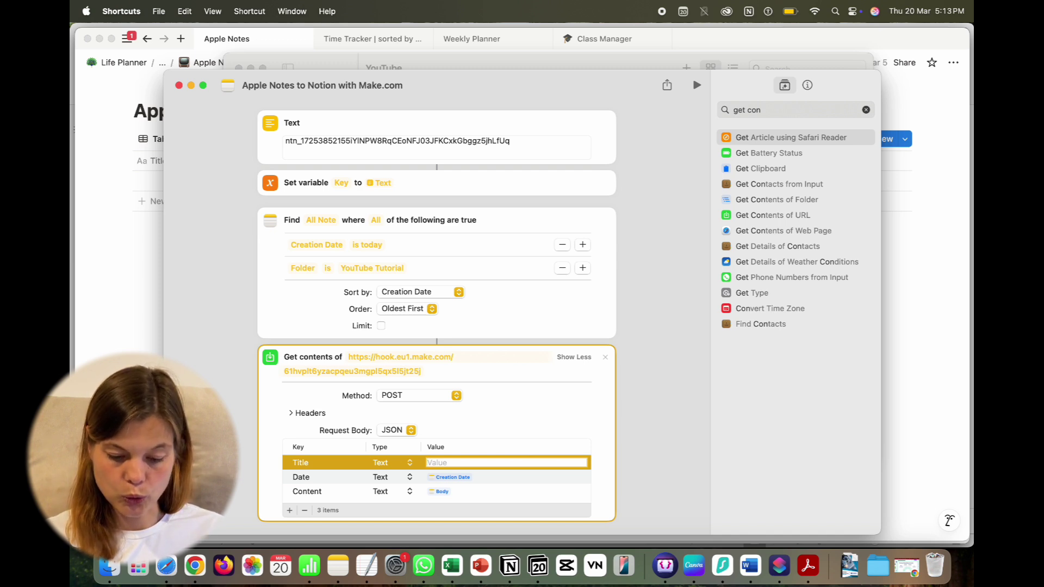
{"action": "right_click", "coordinate": [450, 461]}
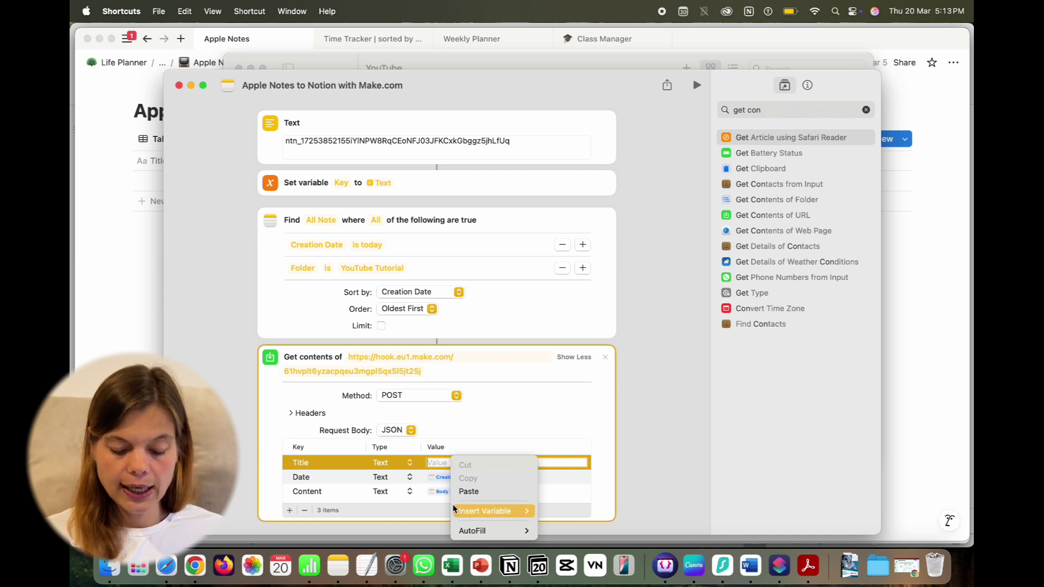
{"action": "mouse_move", "coordinate": [471, 514]}
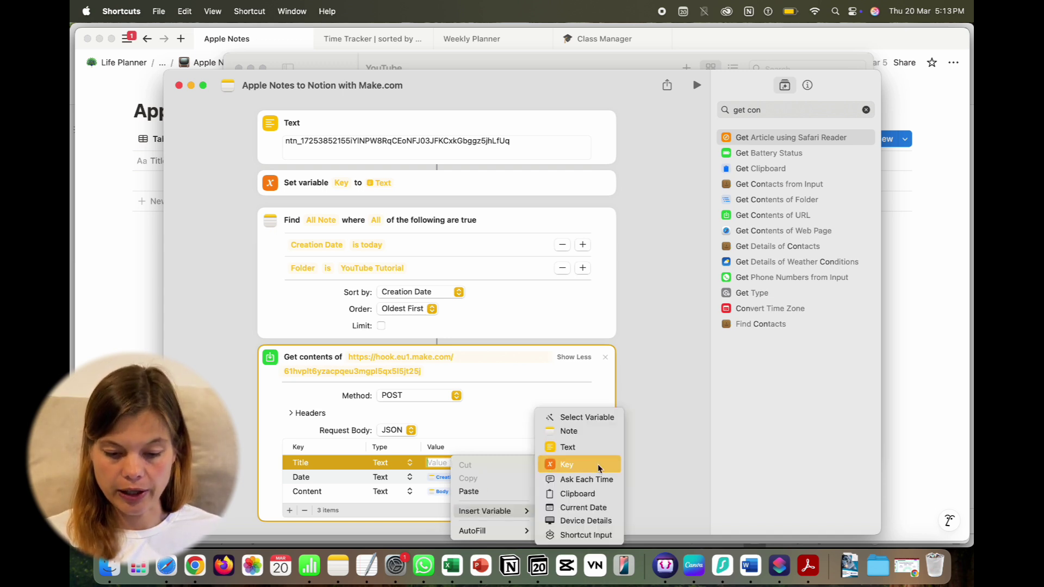
{"action": "left_click", "coordinate": [577, 437]}
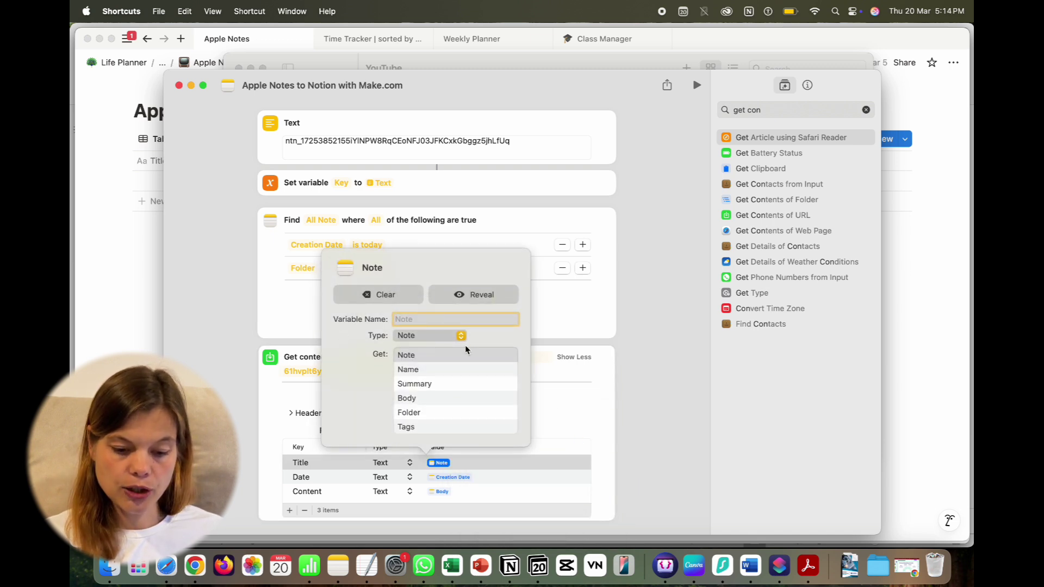
Step: Set the Title variable to the note's Name and confirm Content stays mapped to Body
{"action": "left_click", "coordinate": [408, 371]}
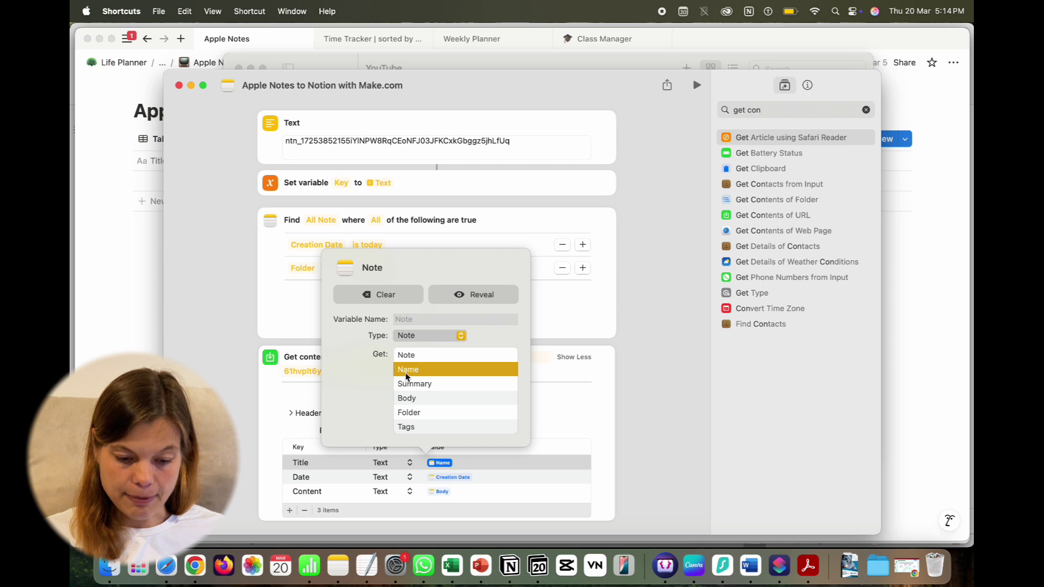
{"action": "scroll", "coordinate": [432, 402], "scroll_direction": "down", "scroll_amount": 3}
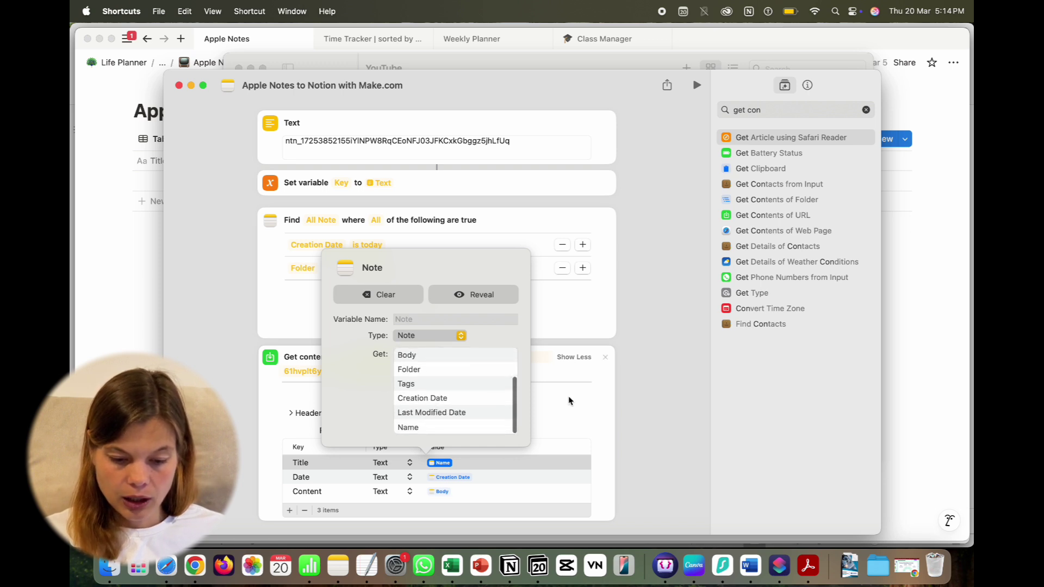
{"action": "left_click", "coordinate": [552, 412]}
{"action": "scroll", "coordinate": [553, 413], "scroll_direction": "down", "scroll_amount": 3}
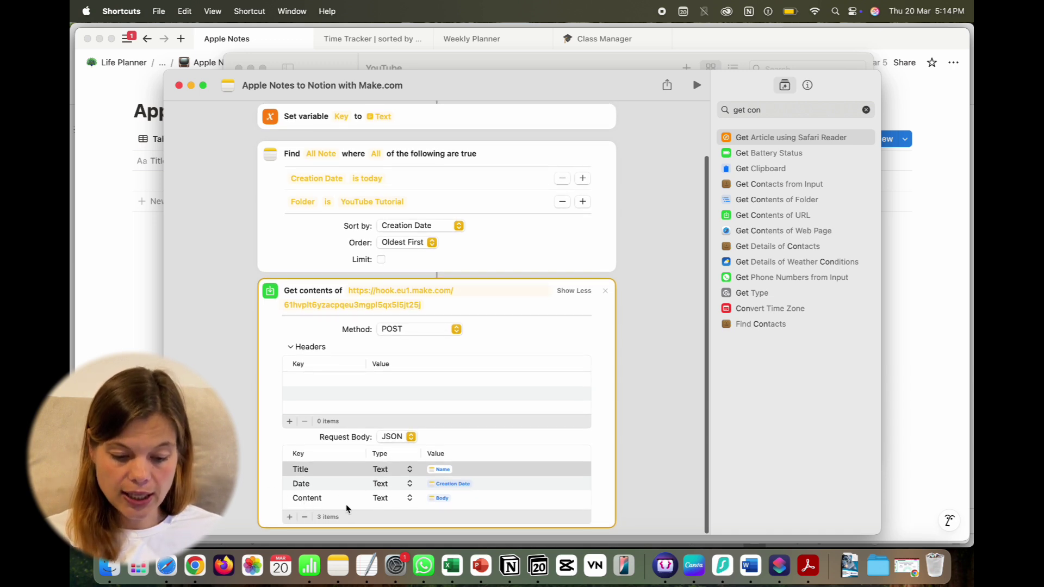
{"action": "left_click", "coordinate": [456, 500]}
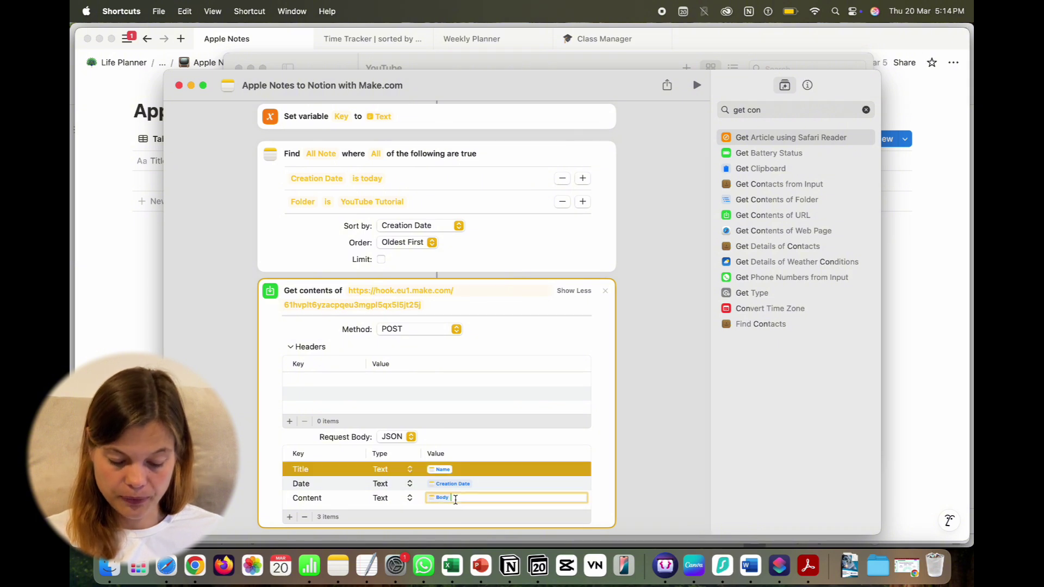
{"action": "left_click", "coordinate": [605, 475]}
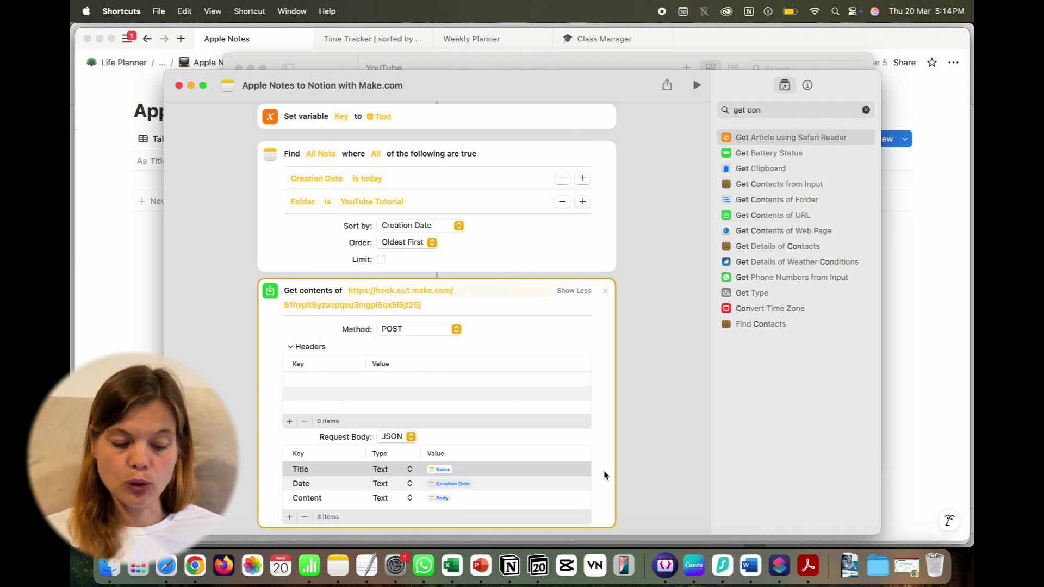
Step: Compare with Notion, then bring up the Make.com scenario and close its webhook settings
{"action": "left_click", "coordinate": [102, 321]}
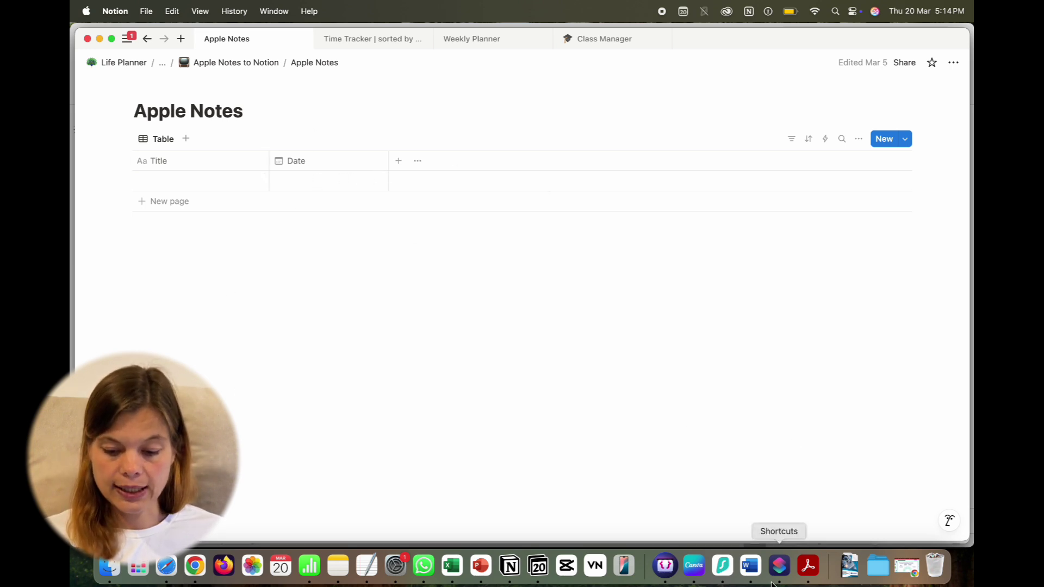
{"action": "left_click", "coordinate": [779, 566]}
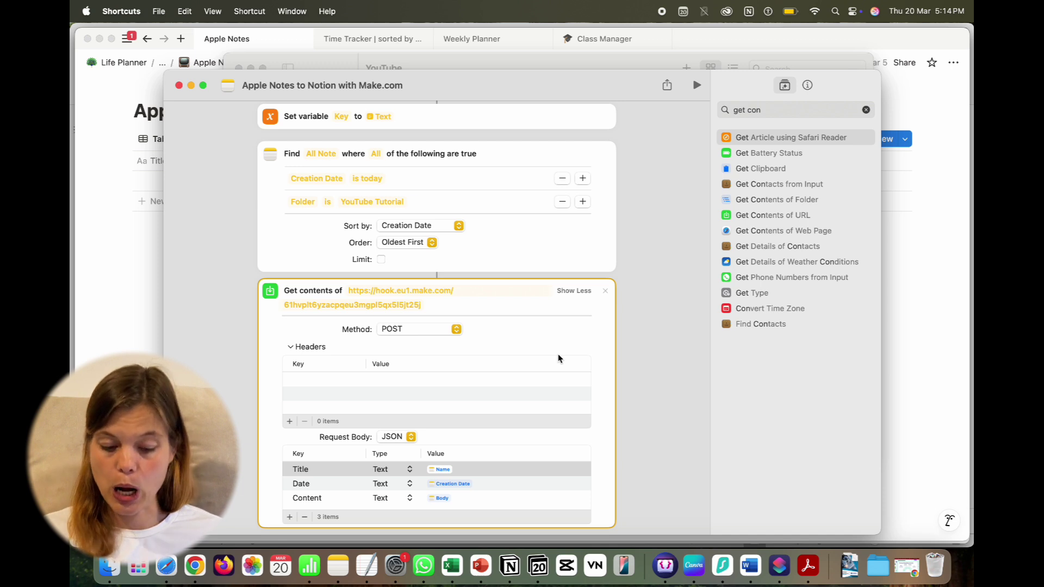
{"action": "scroll", "coordinate": [558, 359], "scroll_direction": "up", "scroll_amount": 2}
{"action": "scroll", "coordinate": [558, 359], "scroll_direction": "down", "scroll_amount": 2}
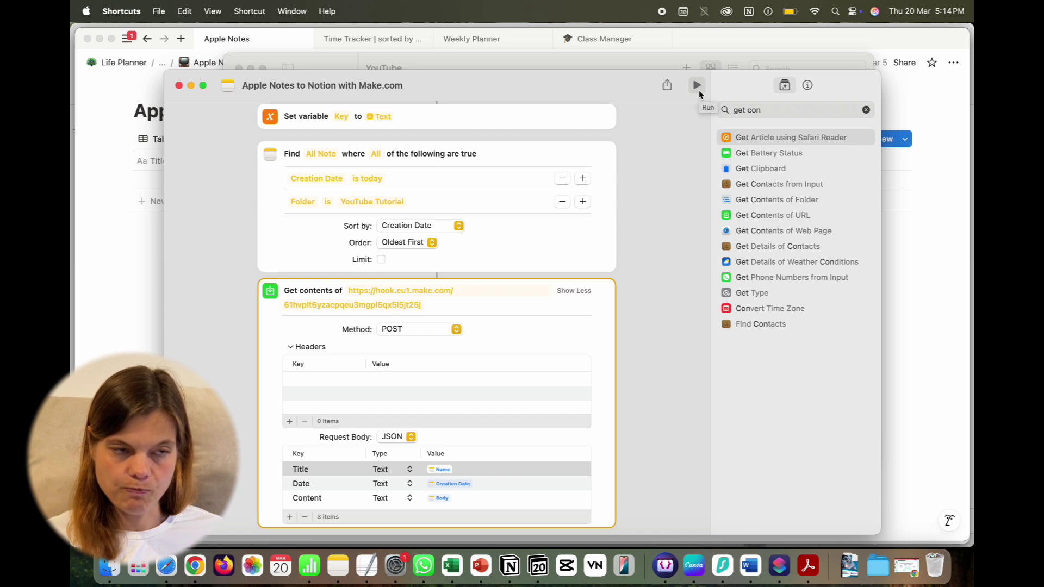
{"action": "left_click", "coordinate": [167, 566]}
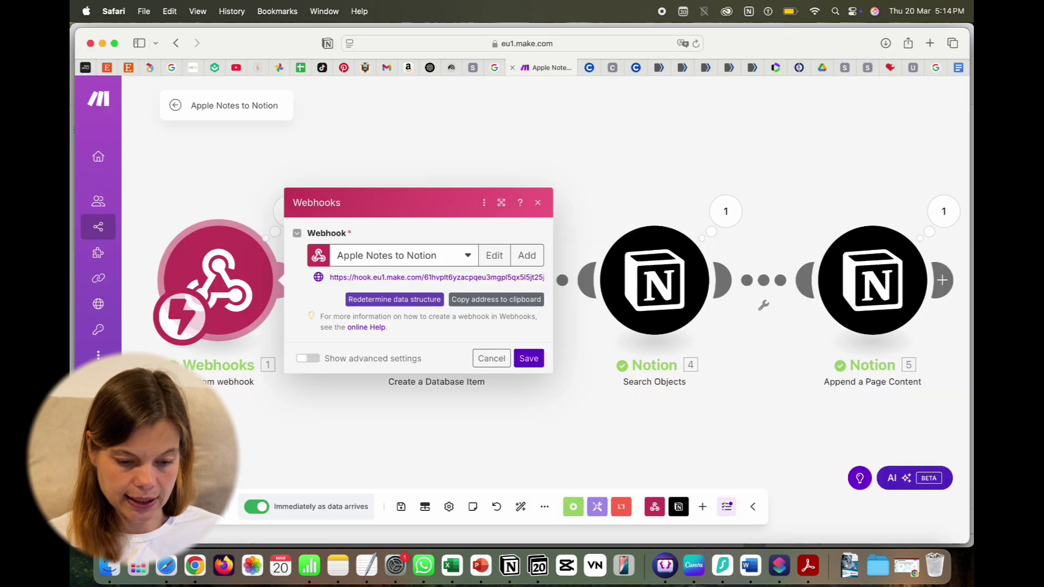
{"action": "left_click", "coordinate": [492, 359]}
Step: Run only the webhook module so it waits for new data
{"action": "right_click", "coordinate": [214, 277]}
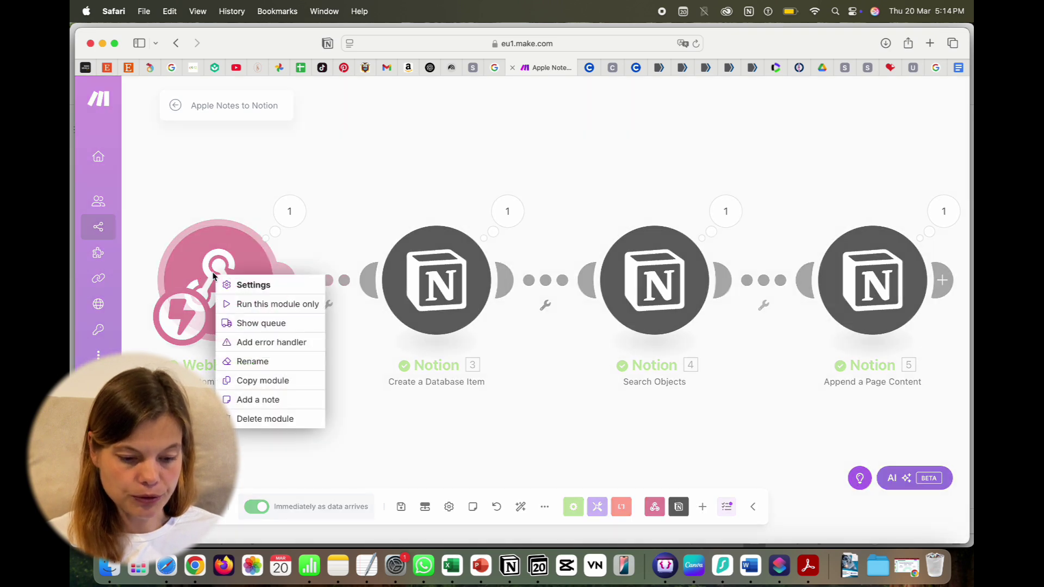
{"action": "left_click", "coordinate": [260, 304]}
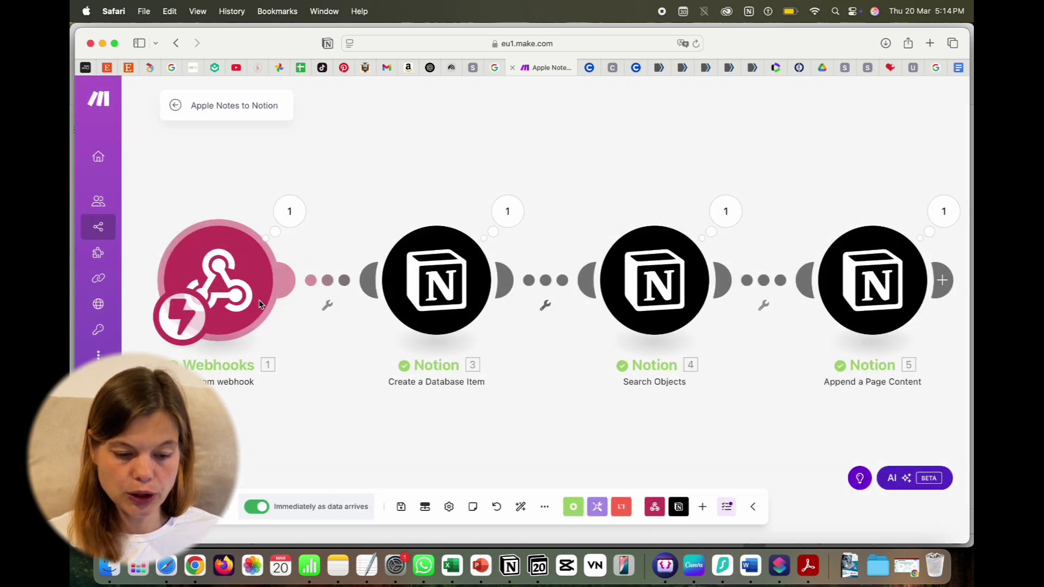
{"action": "right_click", "coordinate": [260, 304]}
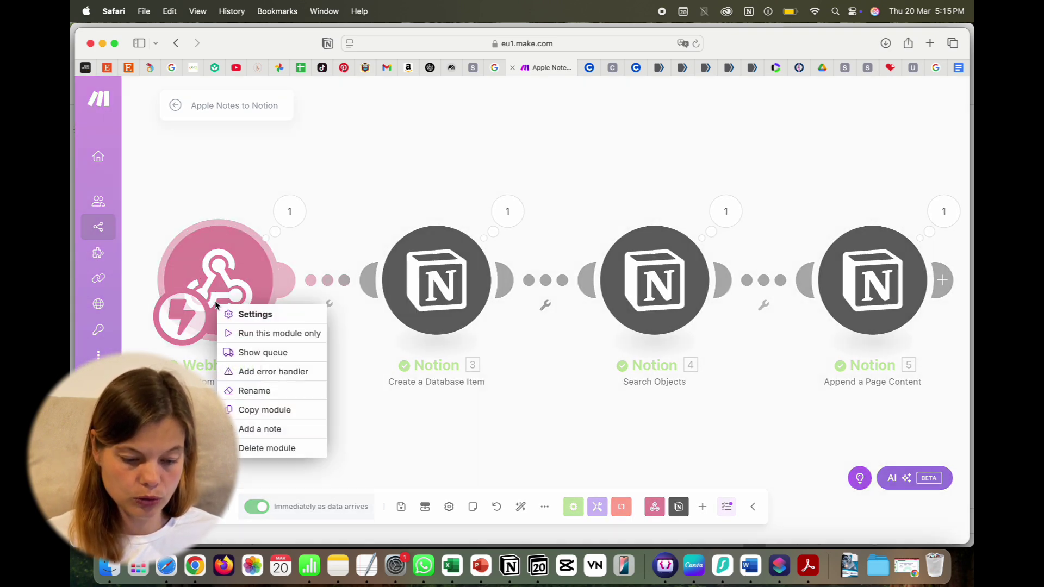
{"action": "left_click", "coordinate": [246, 332]}
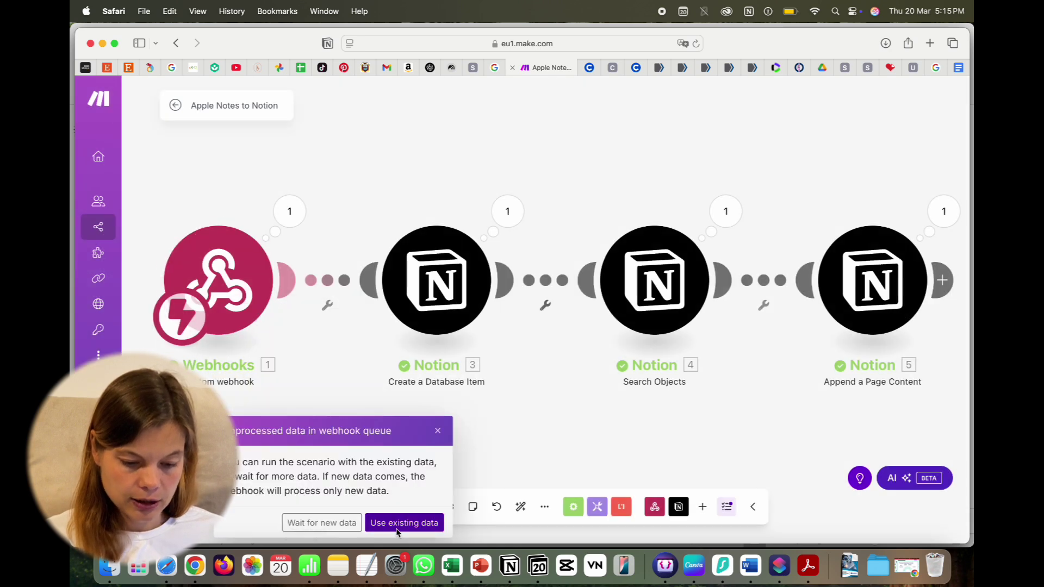
{"action": "left_click", "coordinate": [315, 523]}
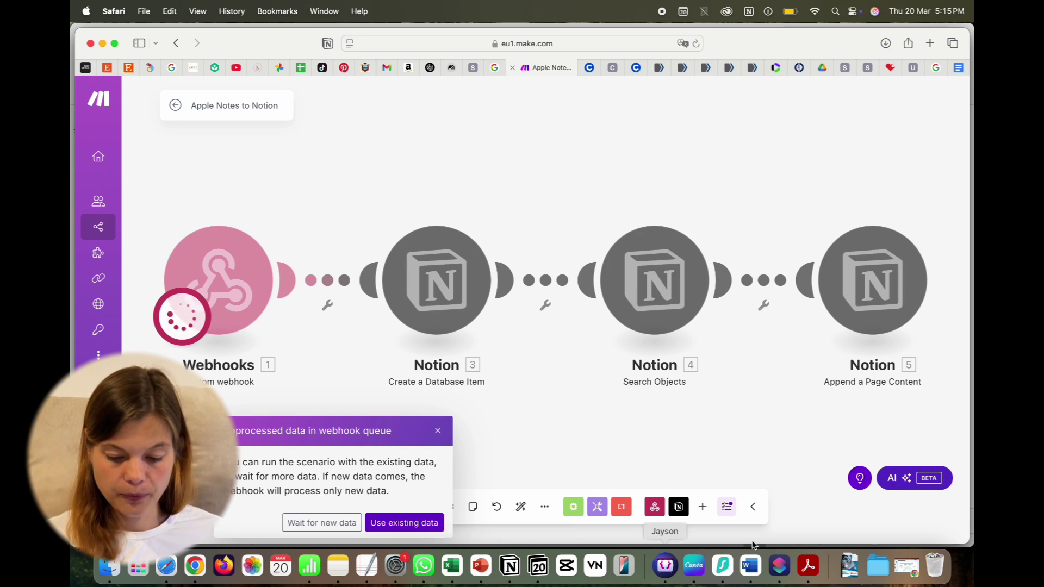
Step: Run the shortcut to post the test note to the waiting webhook
{"action": "left_click", "coordinate": [773, 569]}
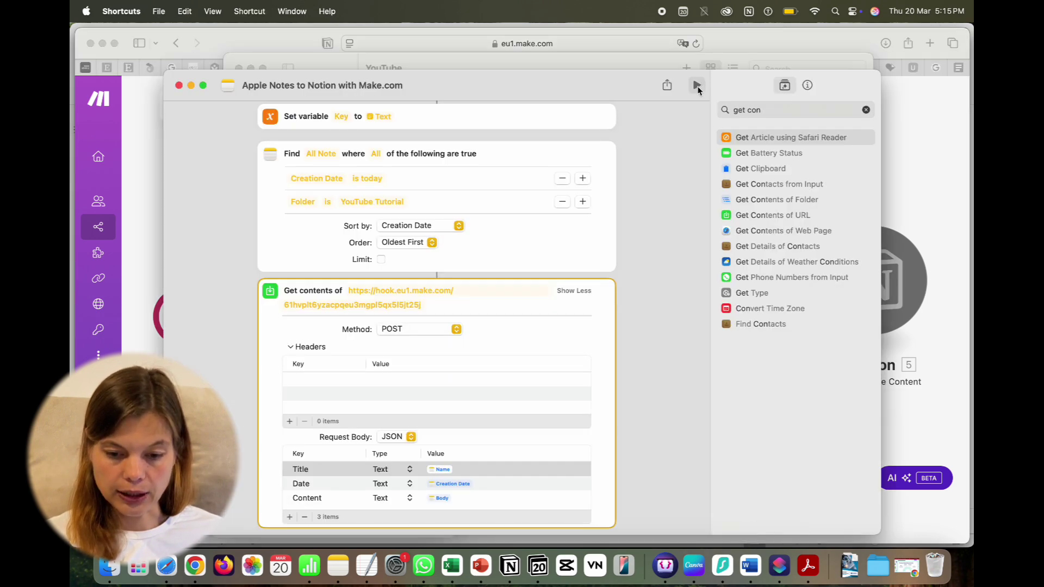
{"action": "left_click", "coordinate": [698, 86]}
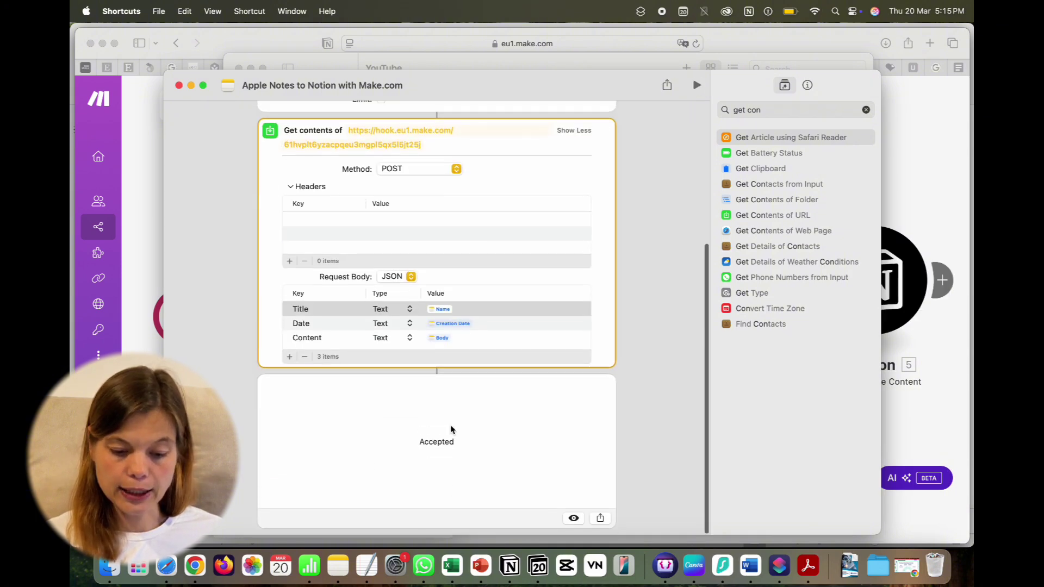
{"action": "key", "text": "super+Tab"}
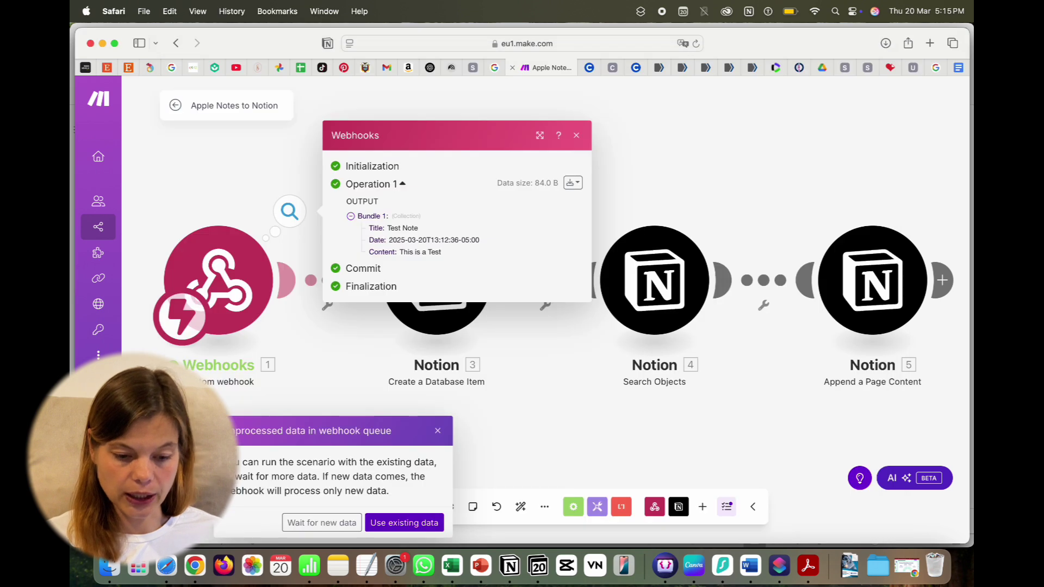
Step: Dismiss the queue notice and close the webhook output showing the 'Test Note' bundle
{"action": "left_click", "coordinate": [439, 431]}
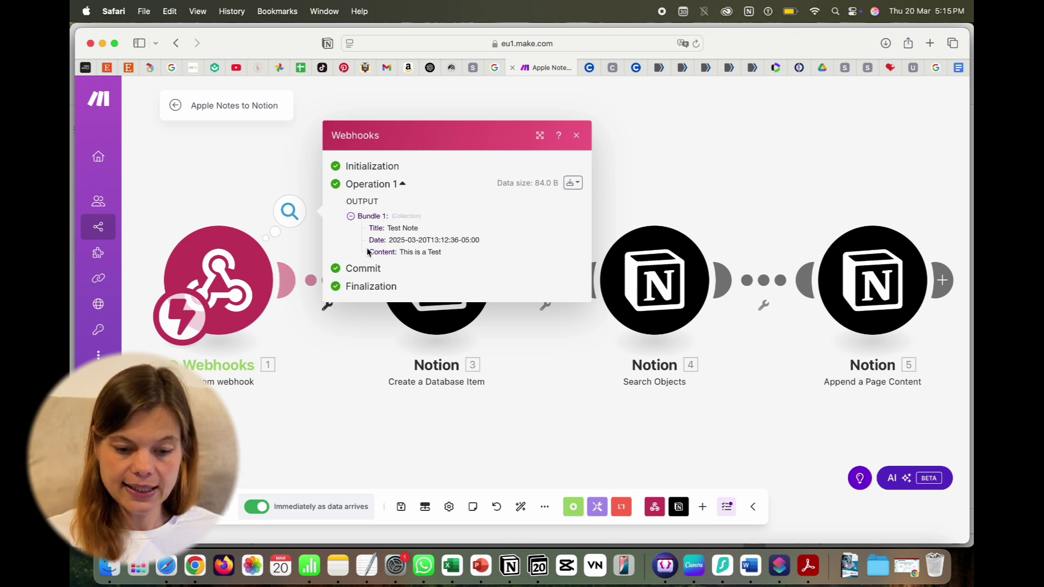
{"action": "left_click", "coordinate": [306, 370]}
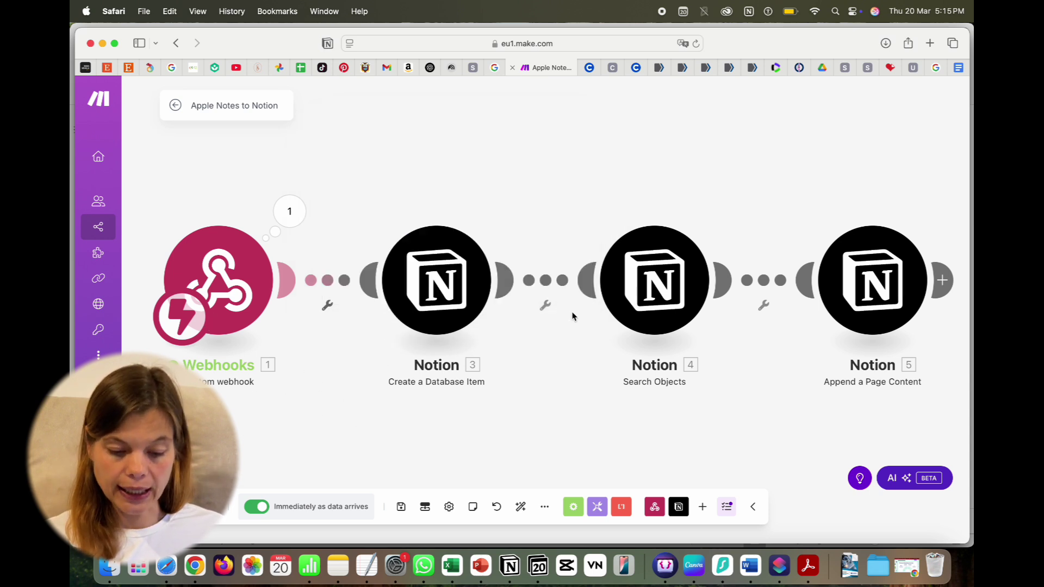
Step: Open the Create a Database Item module's settings, then switch to Notion's Apple Notes database
{"action": "left_click", "coordinate": [437, 253]}
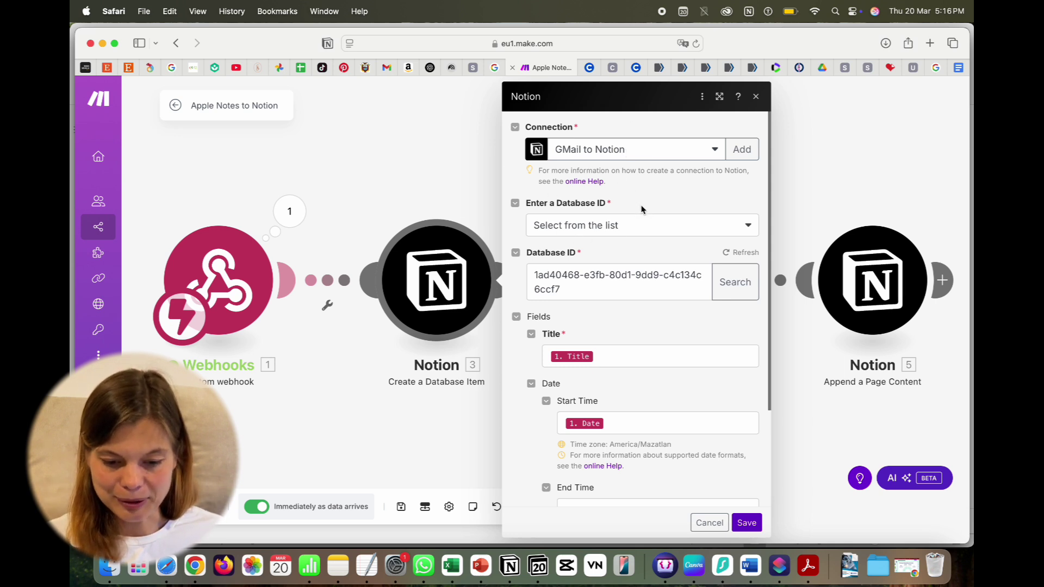
{"action": "left_click", "coordinate": [512, 567]}
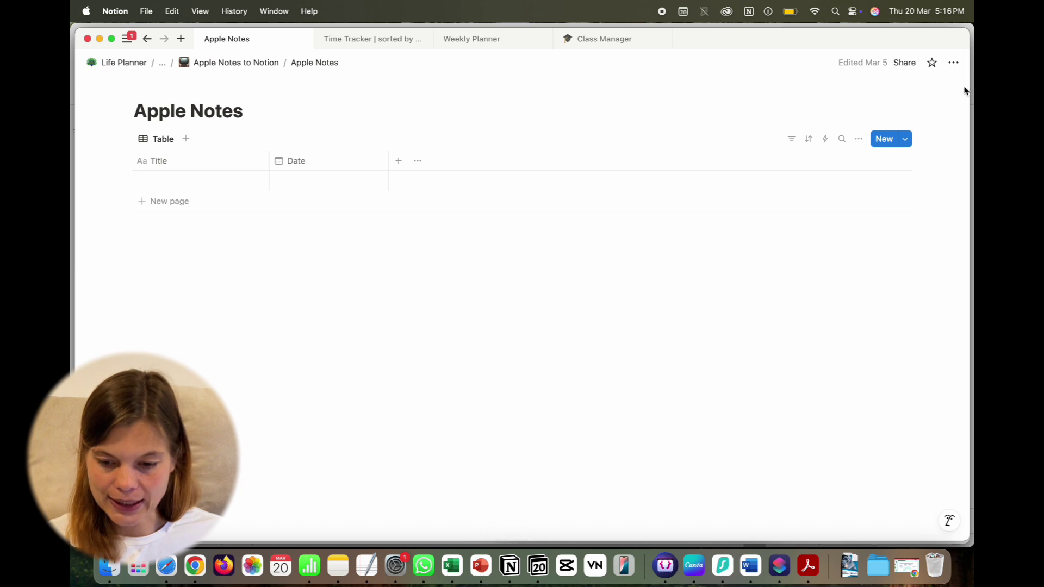
Step: Check the Apple Notes database's connections and GMail to Notion access, then return to Make.com
{"action": "left_click", "coordinate": [953, 63]}
{"action": "mouse_move", "coordinate": [865, 416]}
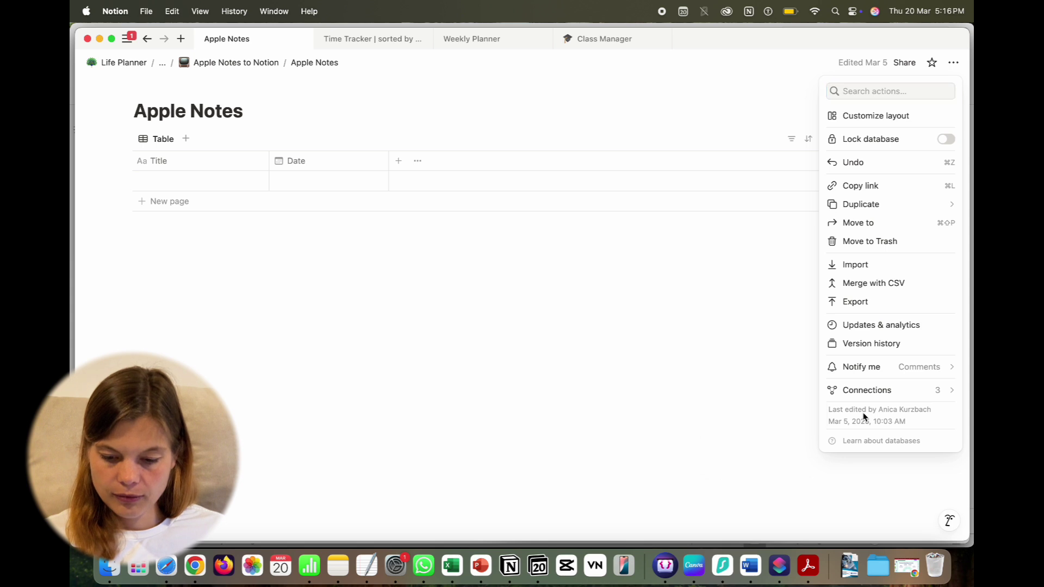
{"action": "mouse_move", "coordinate": [855, 396]}
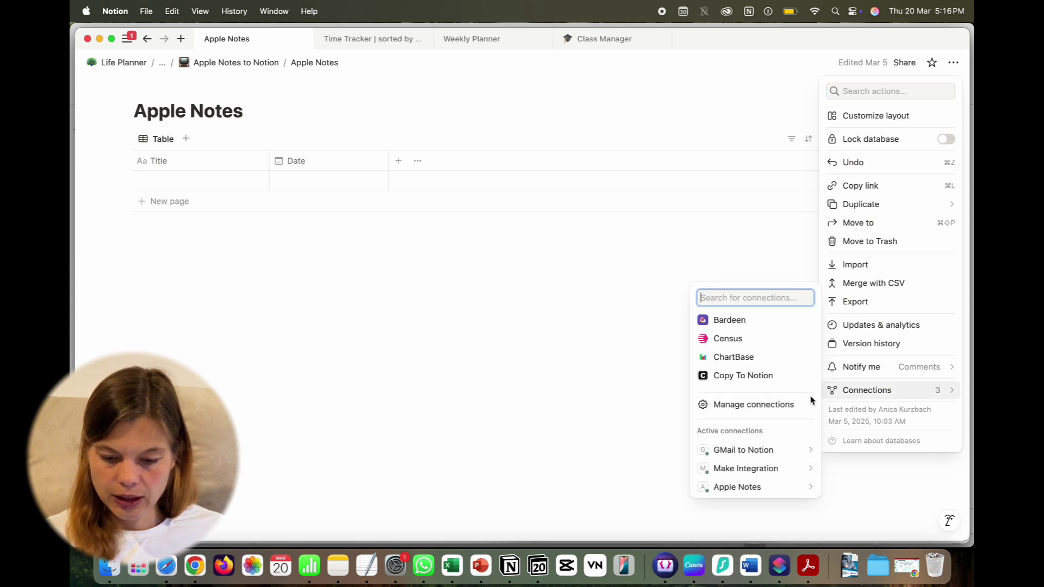
{"action": "mouse_move", "coordinate": [741, 454]}
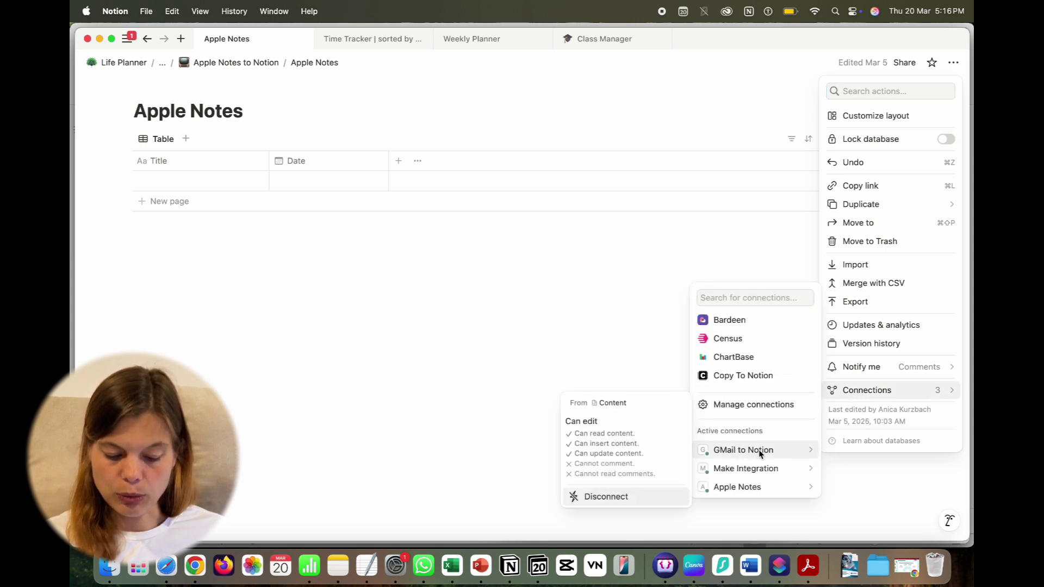
{"action": "left_click", "coordinate": [167, 566]}
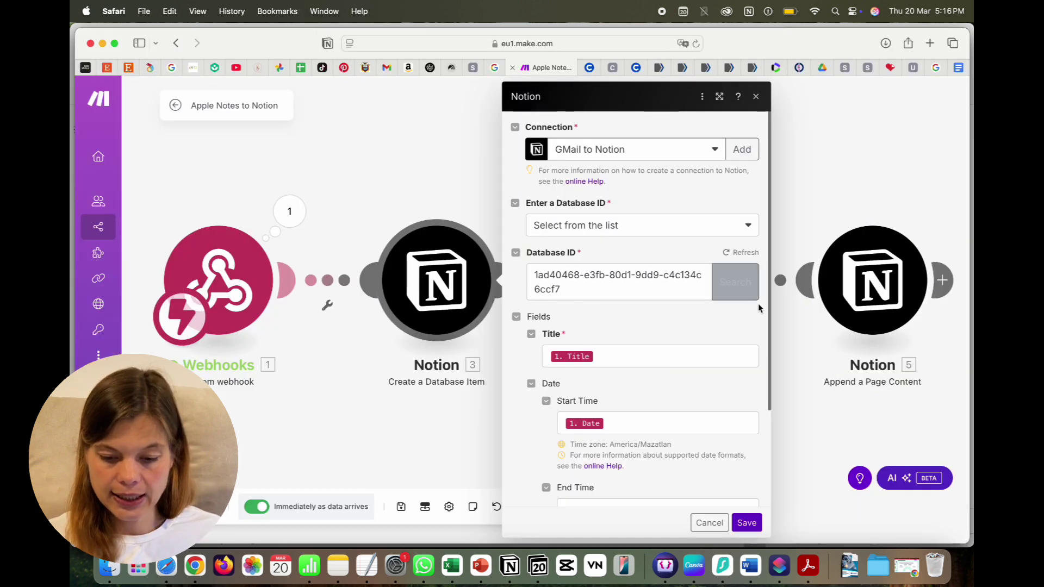
Step: Search 'Apple Not' and set the Database ID to the Apple Notes database
{"action": "left_click", "coordinate": [743, 294]}
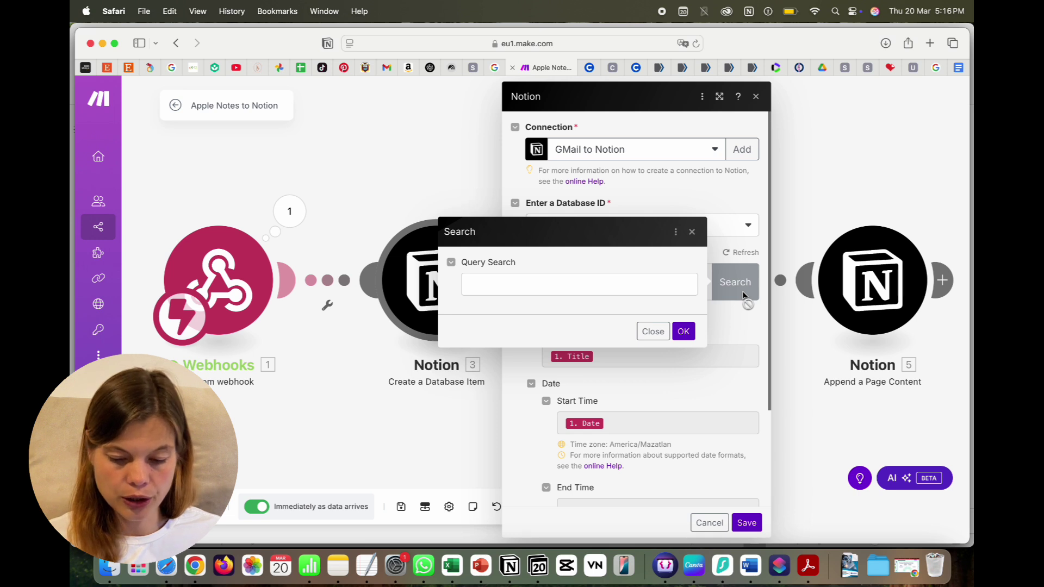
{"action": "left_click", "coordinate": [514, 285]}
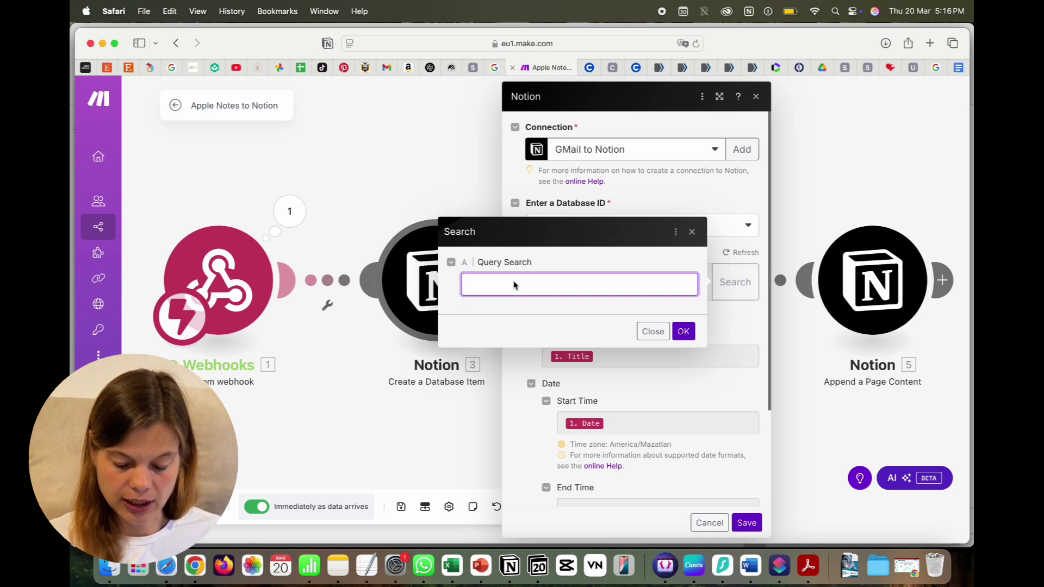
{"action": "type", "text": "Apple "}
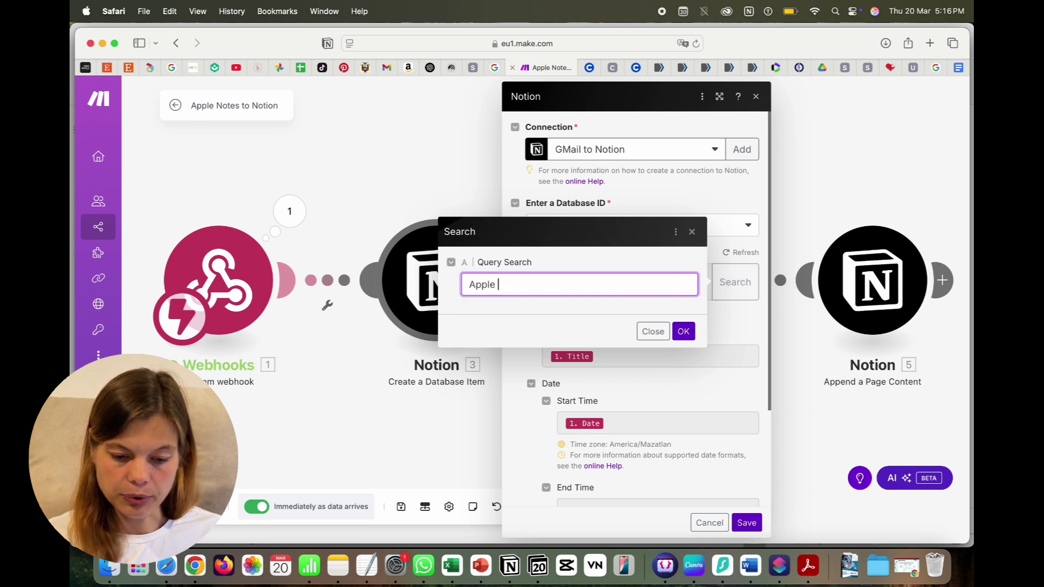
{"action": "type", "text": "Notes"}
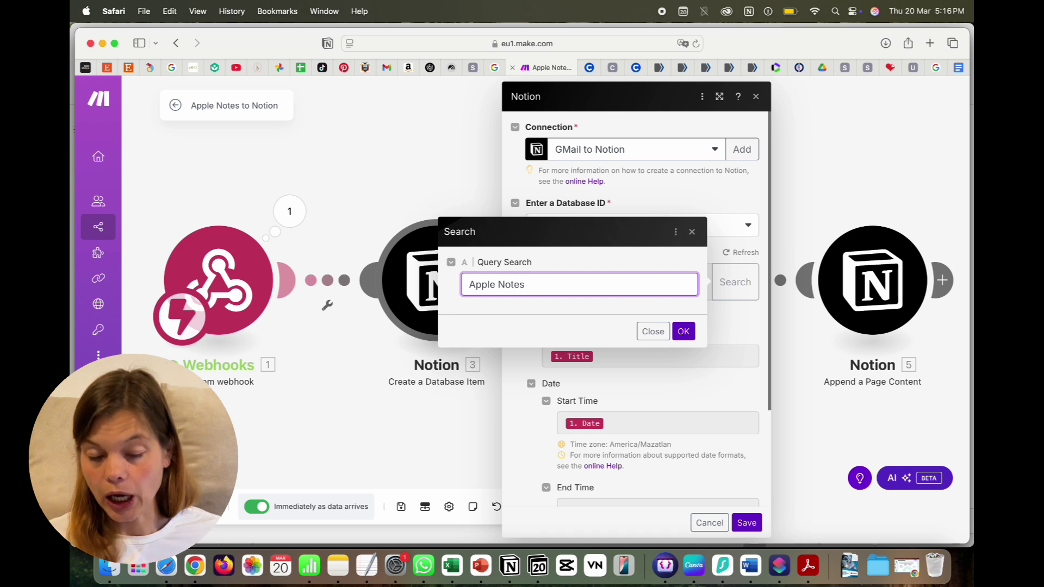
{"action": "left_click", "coordinate": [683, 336]}
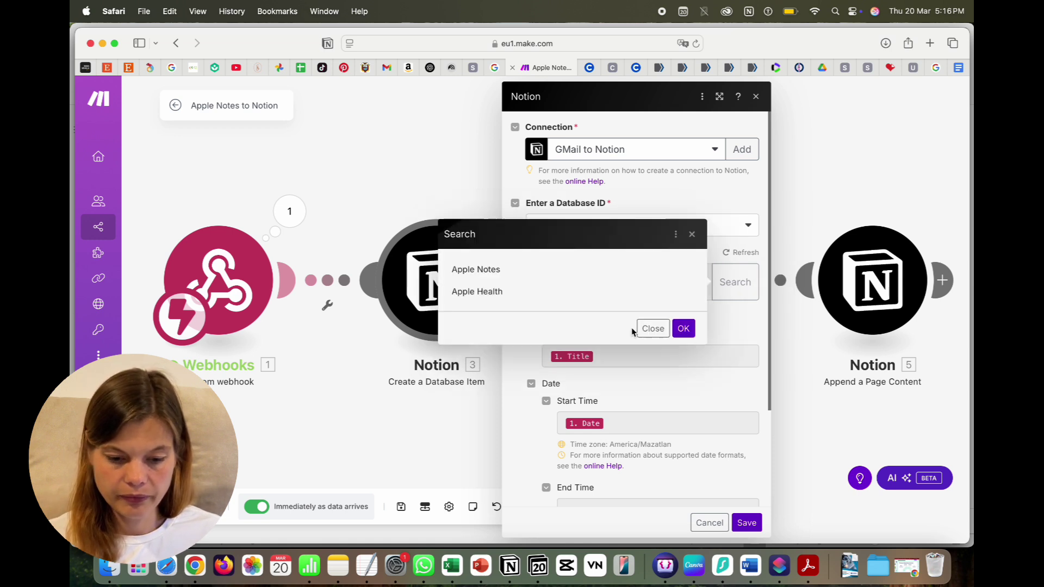
{"action": "left_click", "coordinate": [476, 270]}
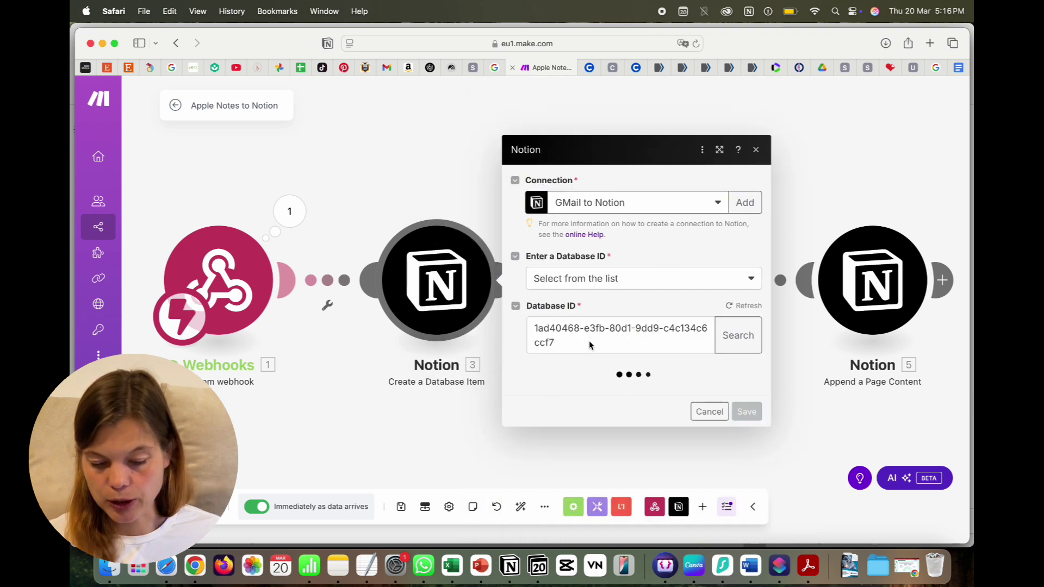
Step: Confirm Title maps to 1. Title and Start Time to 1. Date
{"action": "scroll", "coordinate": [590, 345], "scroll_direction": "down", "scroll_amount": 5}
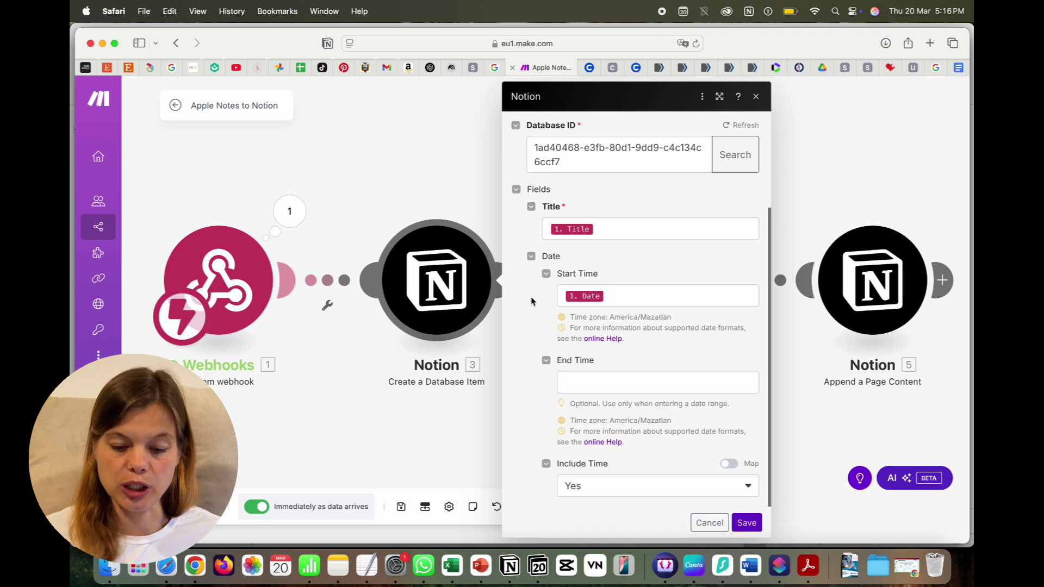
{"action": "left_click", "coordinate": [602, 229]}
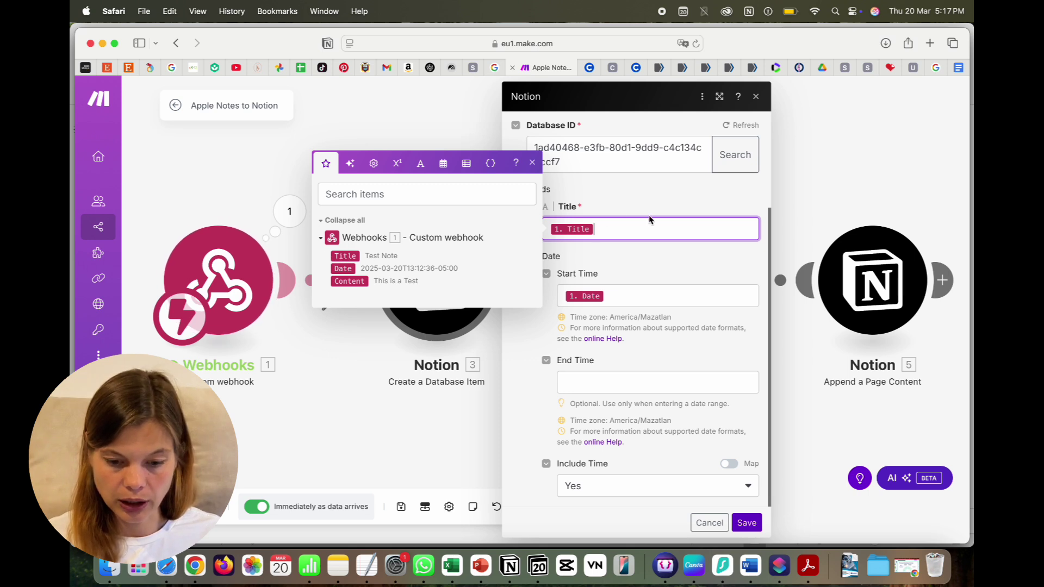
{"action": "left_click", "coordinate": [637, 274]}
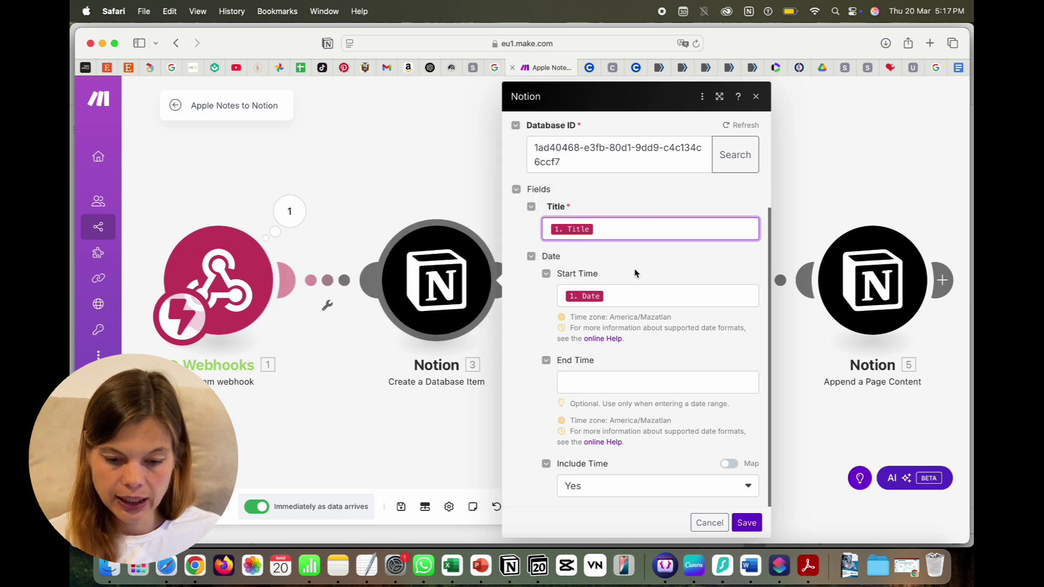
{"action": "left_click", "coordinate": [615, 300]}
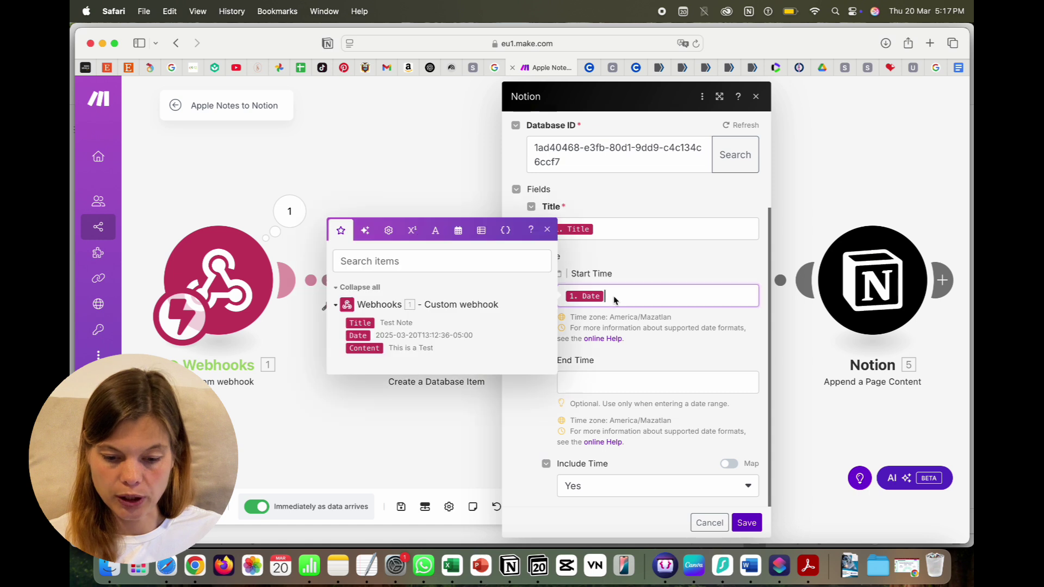
{"action": "left_click", "coordinate": [682, 346]}
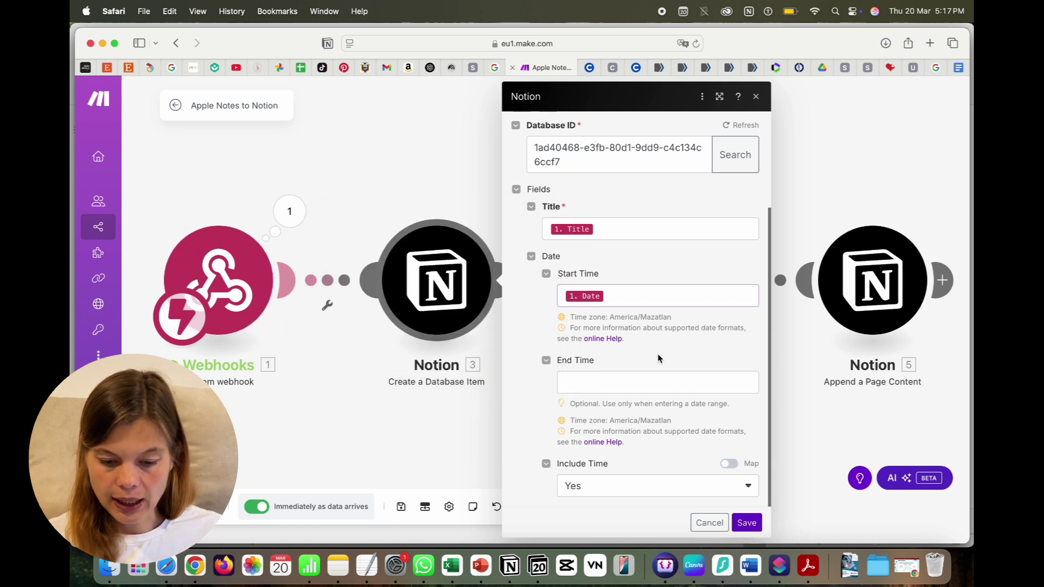
Step: Set Include Time to No and save the Create a Database Item module
{"action": "left_click", "coordinate": [592, 486]}
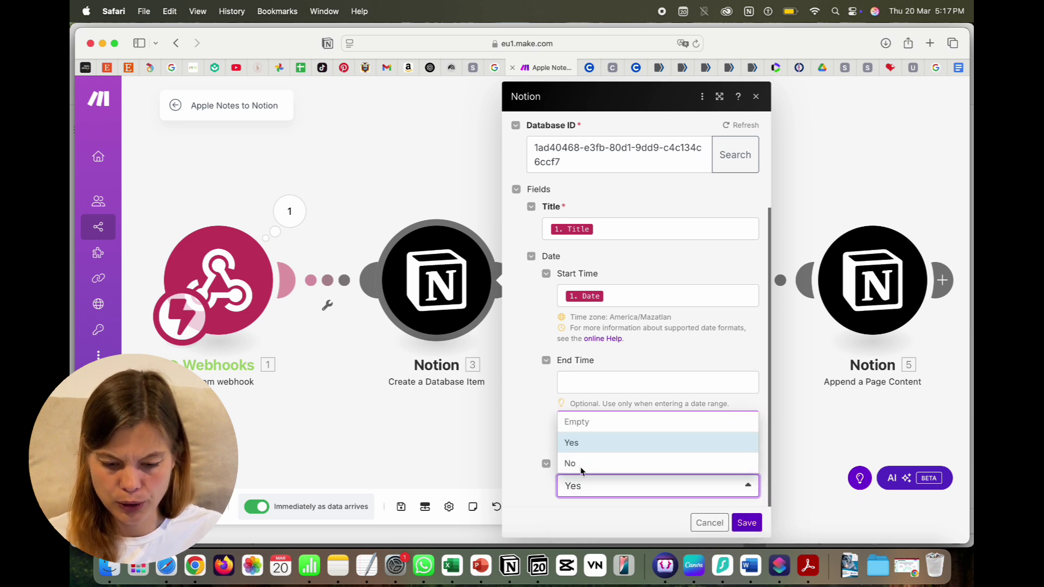
{"action": "left_click", "coordinate": [580, 467]}
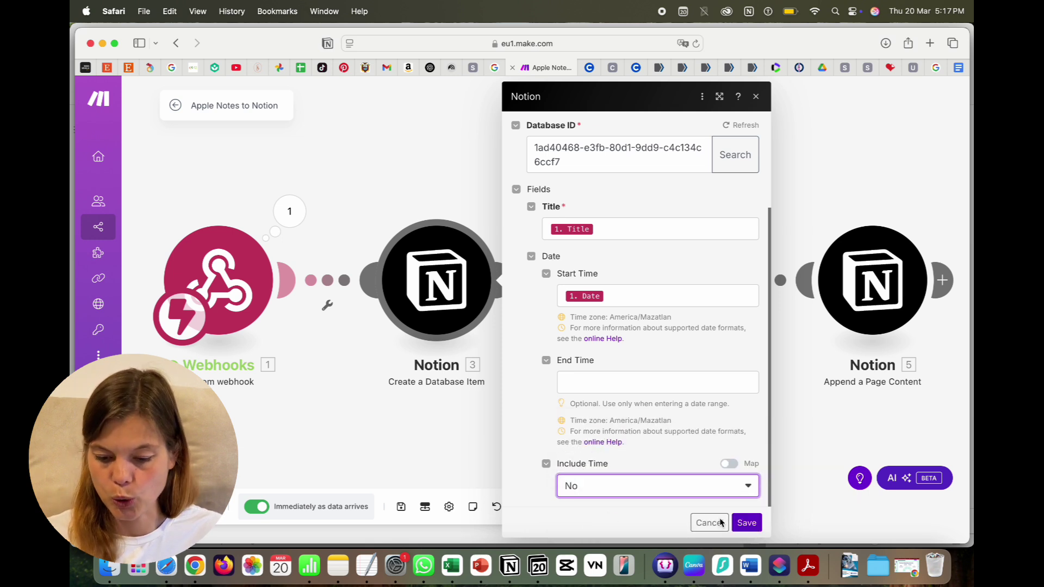
{"action": "left_click", "coordinate": [758, 522]}
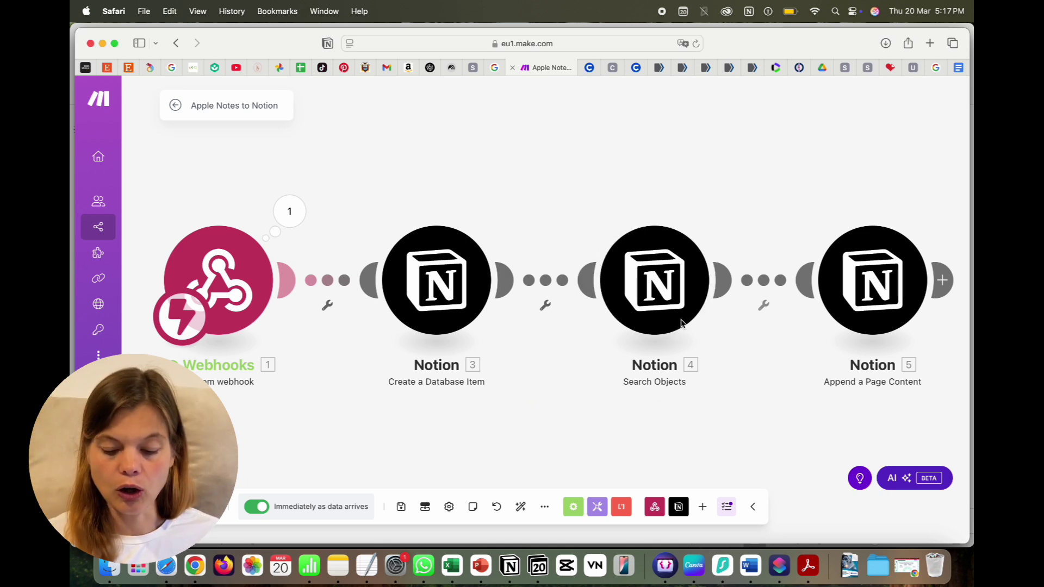
Step: Review the Search Objects module's Database Items lookup and Database ID, then save it
{"action": "left_click", "coordinate": [635, 285]}
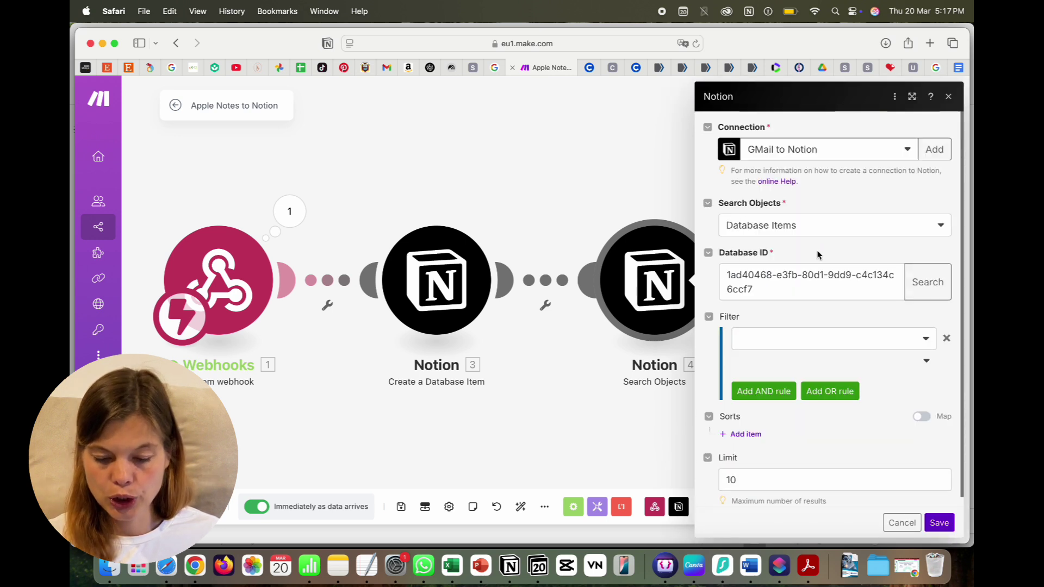
{"action": "left_click", "coordinate": [927, 284]}
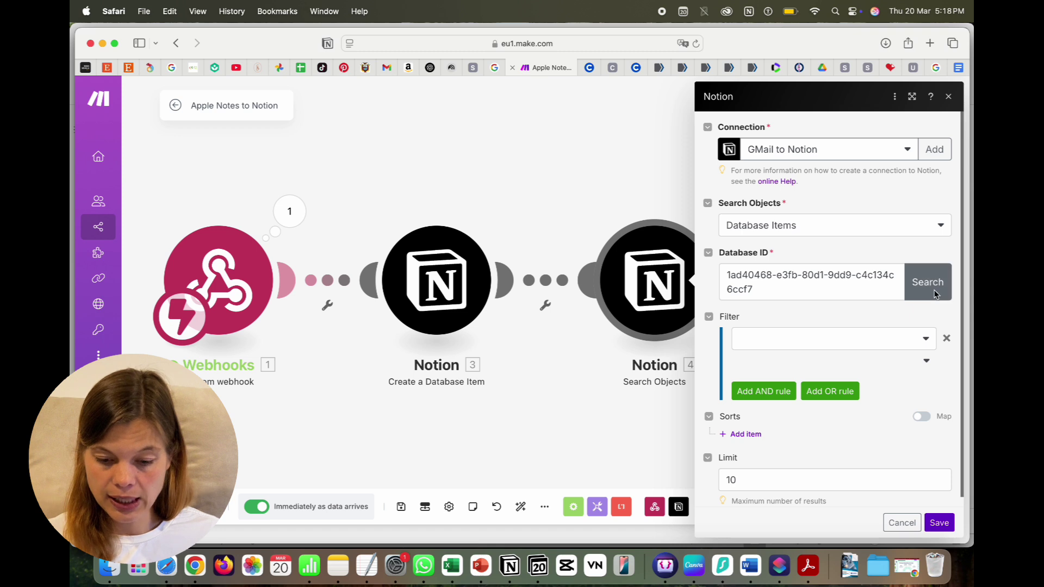
{"action": "scroll", "coordinate": [816, 331], "scroll_direction": "down", "scroll_amount": 1}
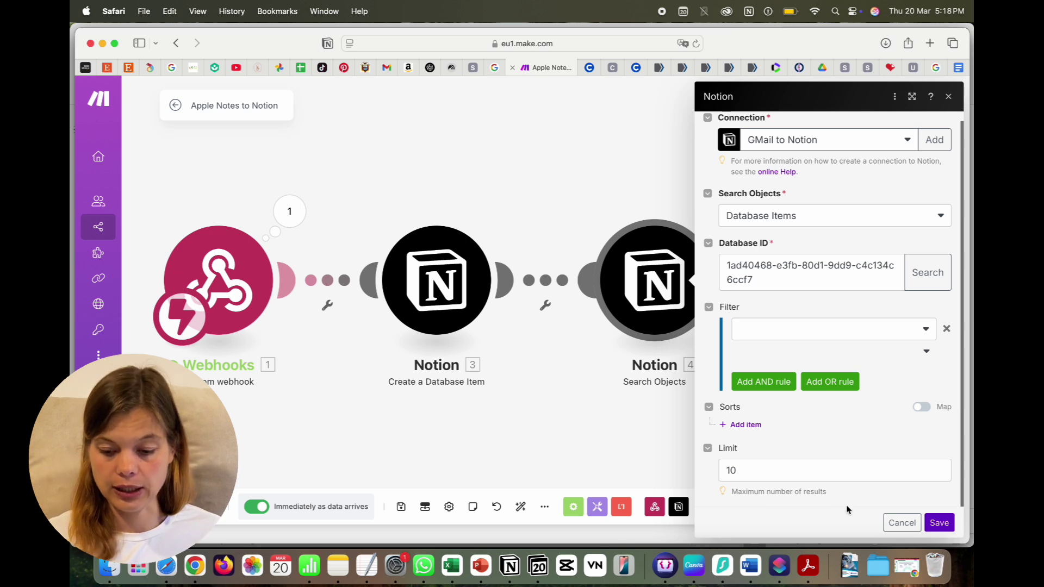
{"action": "left_click", "coordinate": [939, 522]}
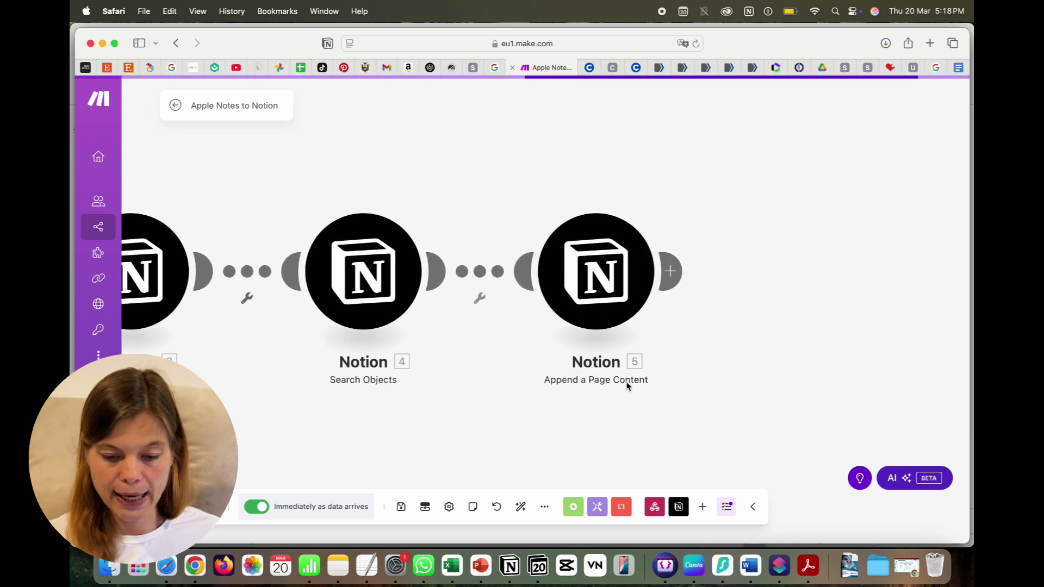
{"action": "left_click", "coordinate": [586, 291]}
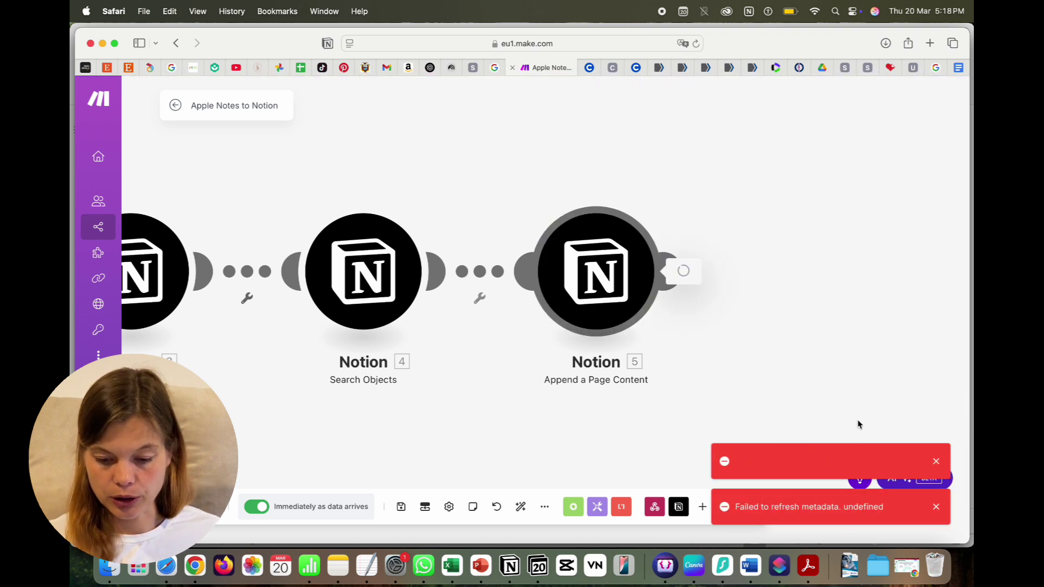
Step: Dismiss the metadata errors and map Page ID to the Search Objects' 4. Page ID
{"action": "left_click", "coordinate": [937, 462]}
{"action": "left_click", "coordinate": [937, 508]}
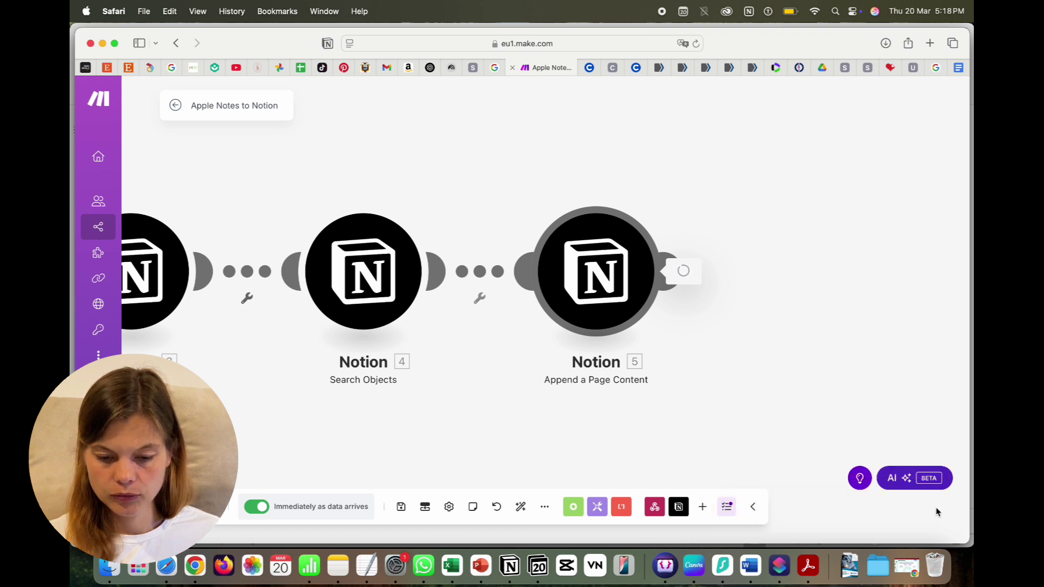
{"action": "left_click", "coordinate": [598, 294]}
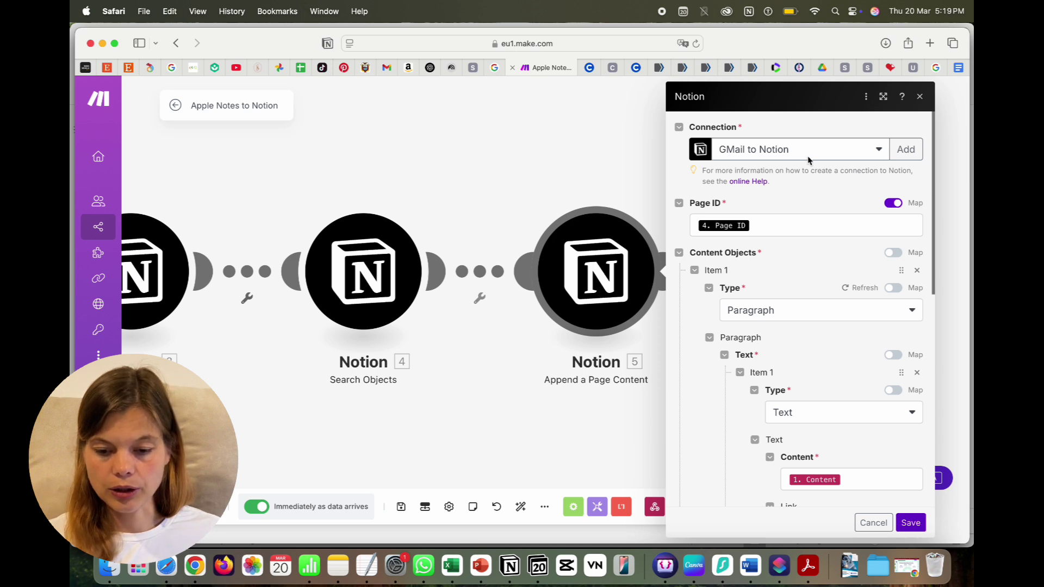
{"action": "left_click", "coordinate": [765, 233]}
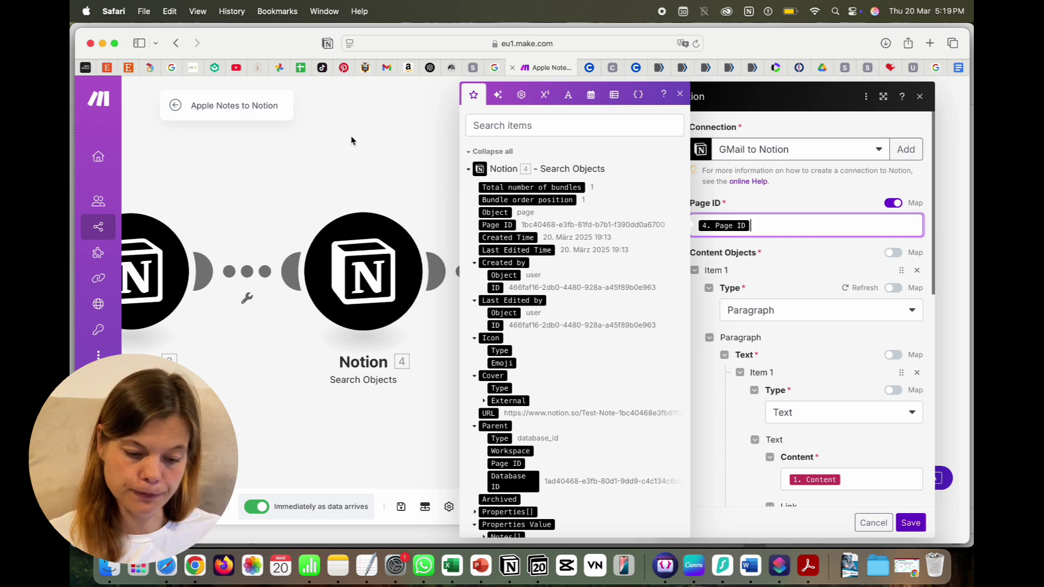
{"action": "left_click", "coordinate": [470, 169]}
{"action": "left_click", "coordinate": [469, 188]}
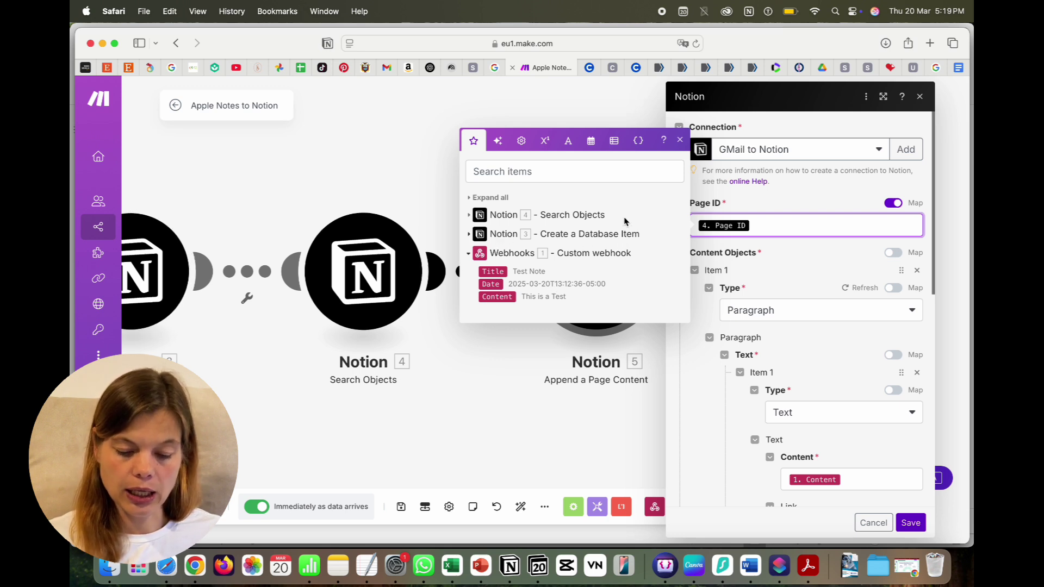
{"action": "left_click", "coordinate": [469, 216]}
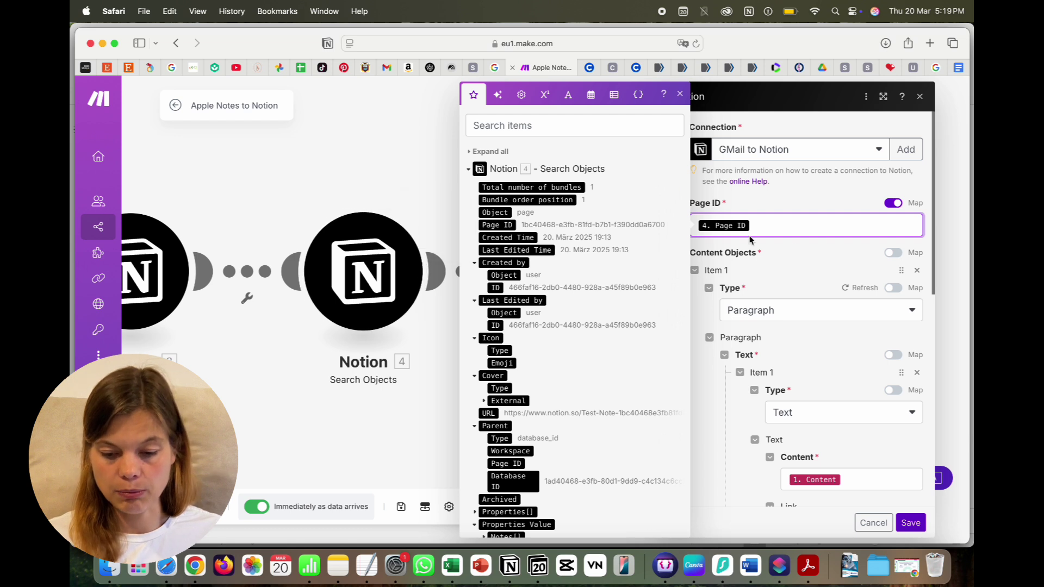
{"action": "left_click", "coordinate": [780, 287]}
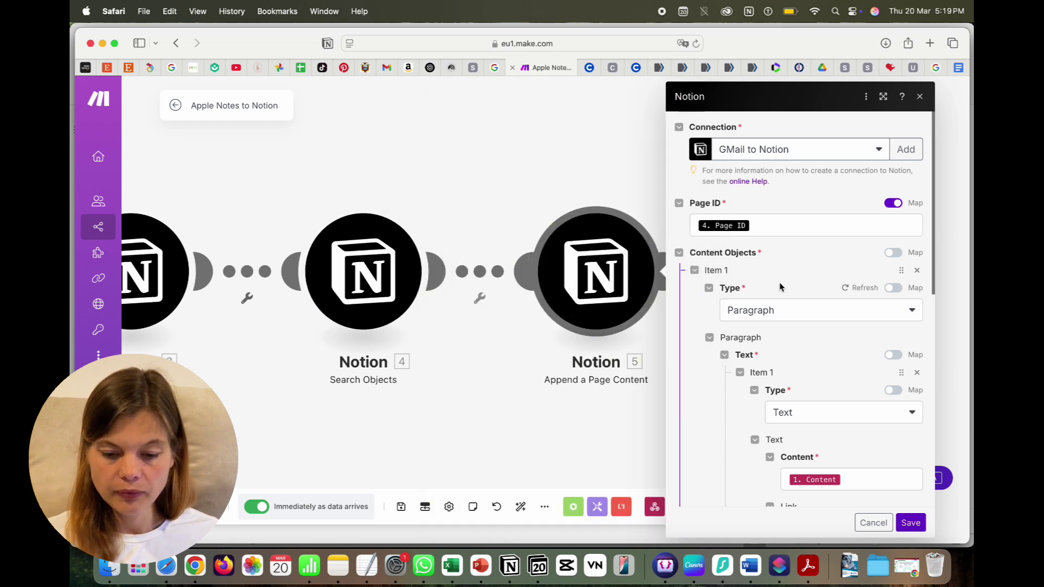
Step: Set the text block's Type to Text
{"action": "scroll", "coordinate": [761, 287], "scroll_direction": "down", "scroll_amount": 3}
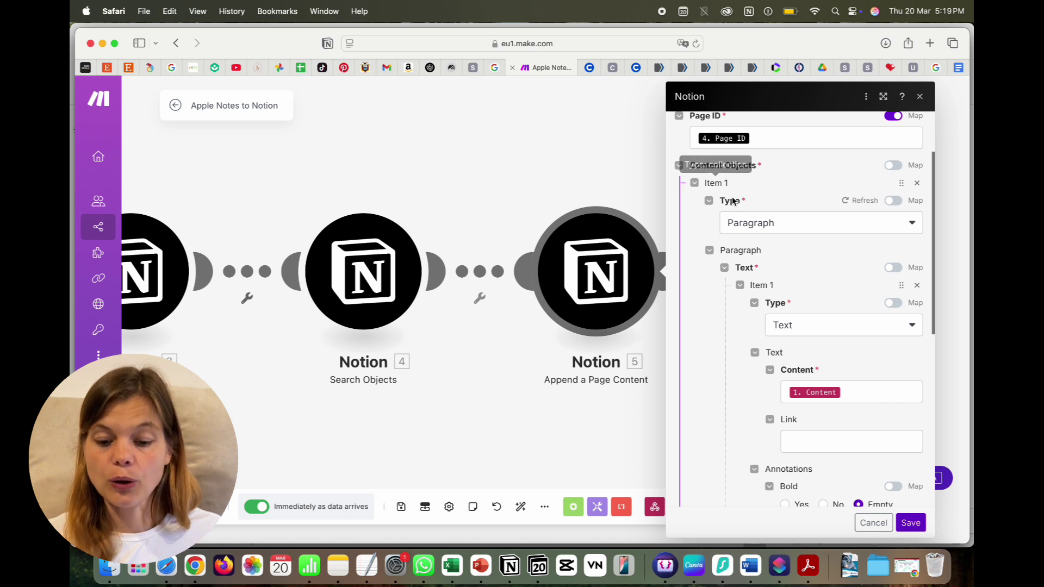
{"action": "scroll", "coordinate": [794, 261], "scroll_direction": "down", "scroll_amount": 3}
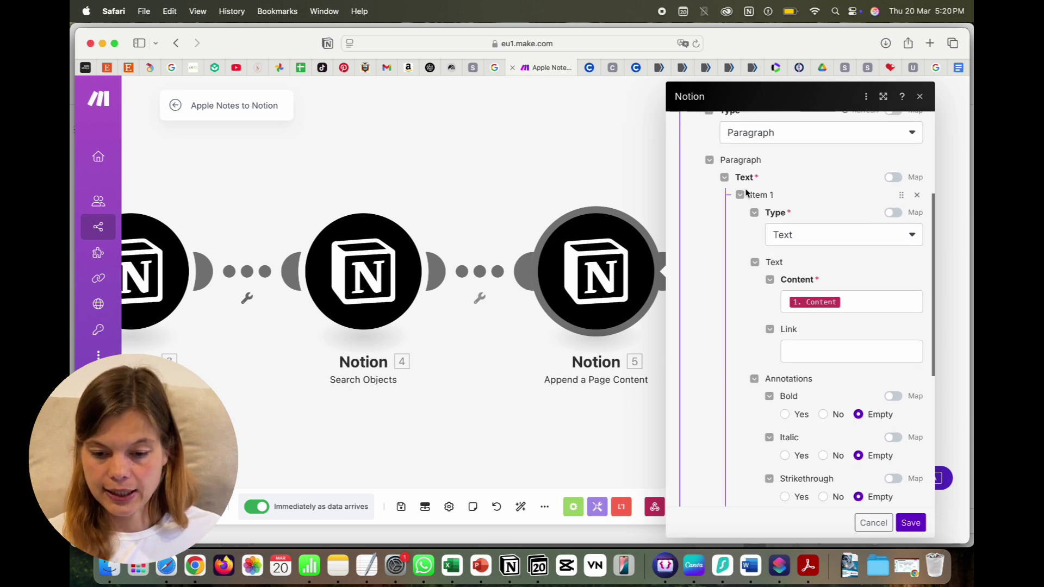
{"action": "left_click", "coordinate": [783, 243]}
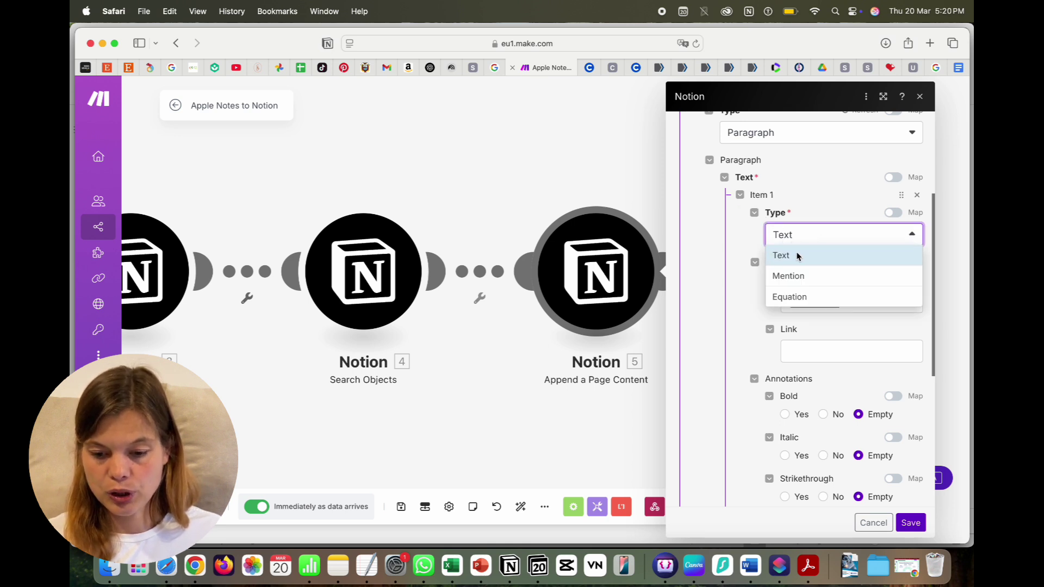
{"action": "left_click", "coordinate": [797, 256]}
Step: Map the block content to the webhook's 1. Content and save the module
{"action": "scroll", "coordinate": [756, 283], "scroll_direction": "down", "scroll_amount": 2}
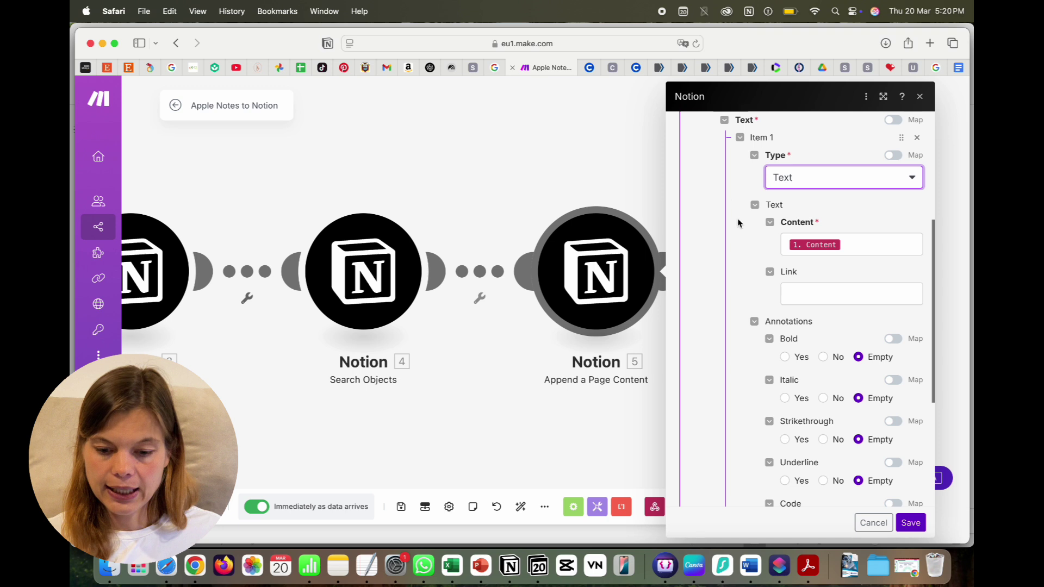
{"action": "left_click", "coordinate": [853, 248]}
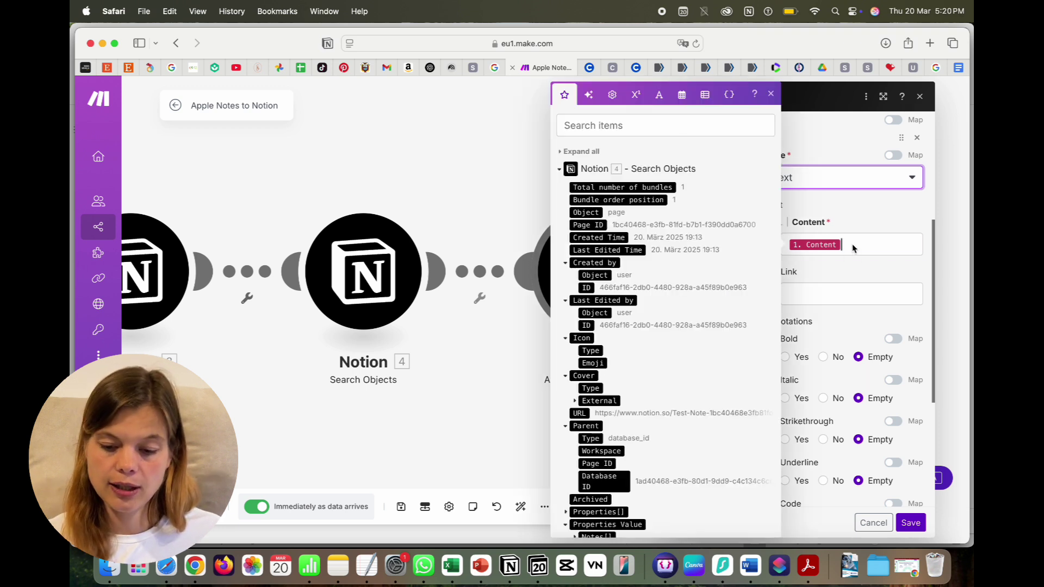
{"action": "left_click", "coordinate": [560, 173]}
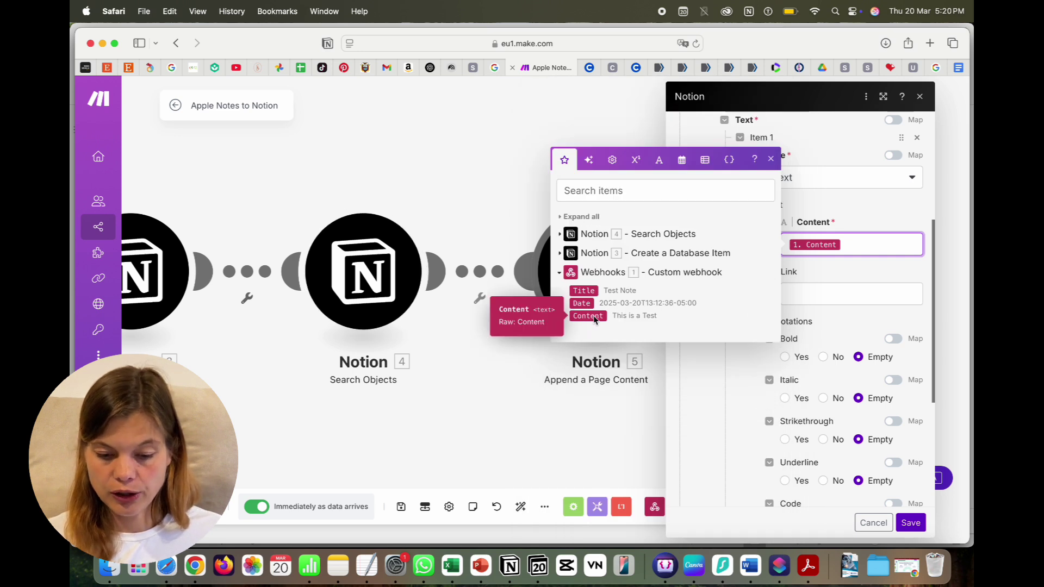
{"action": "left_click", "coordinate": [823, 272]}
{"action": "scroll", "coordinate": [688, 385], "scroll_direction": "down", "scroll_amount": 5}
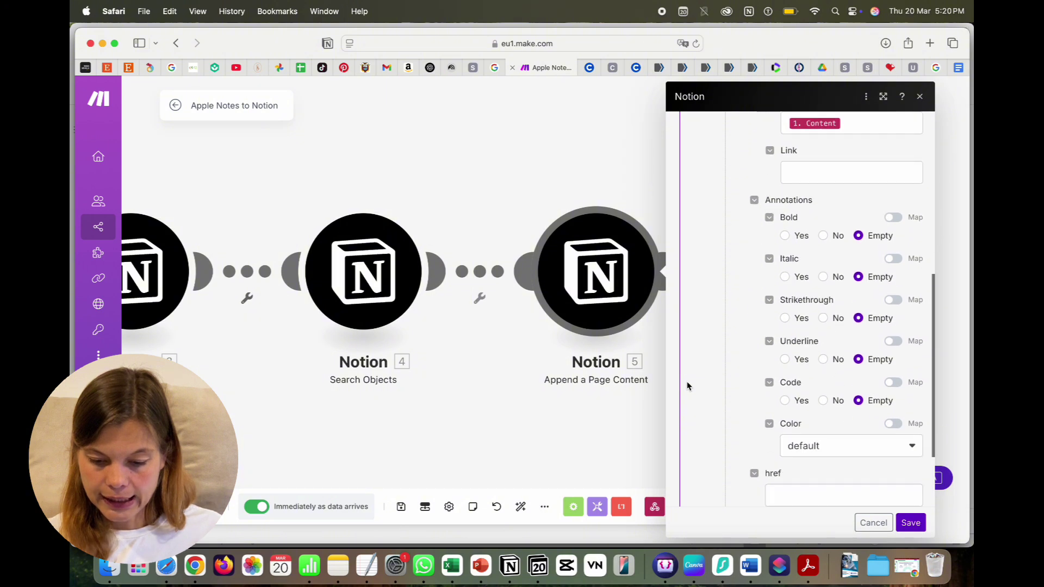
{"action": "left_click", "coordinate": [909, 523]}
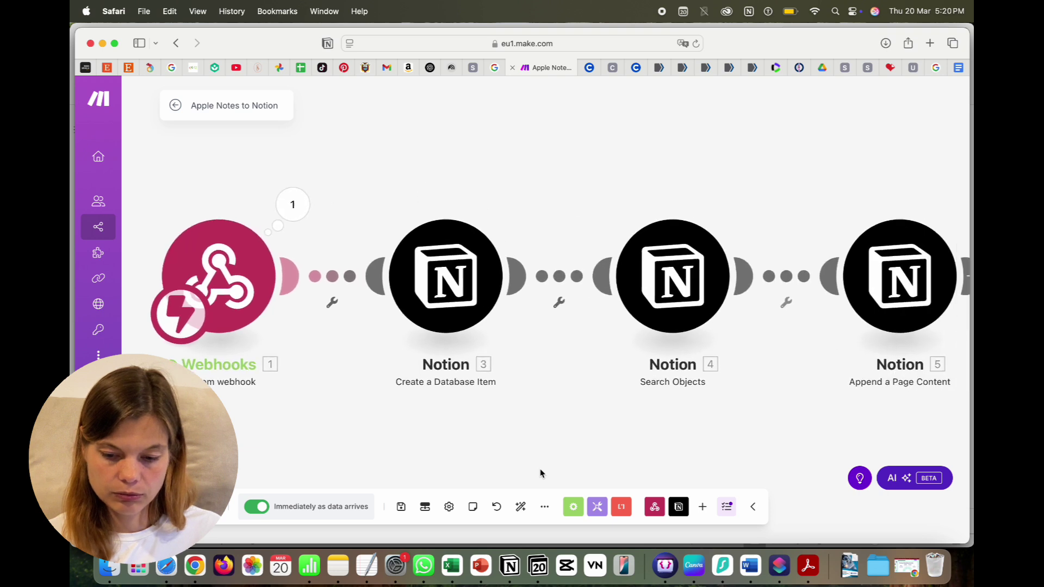
Step: Save and run the scenario once, trigger the shortcut, then check Notion for the 'Test Note' row
{"action": "left_click", "coordinate": [402, 508]}
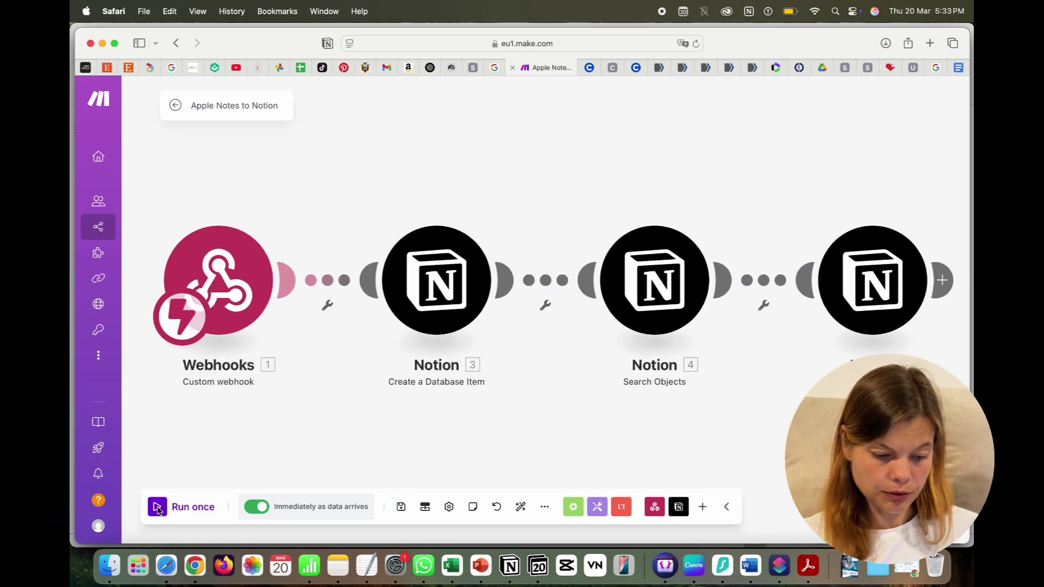
{"action": "left_click", "coordinate": [157, 507]}
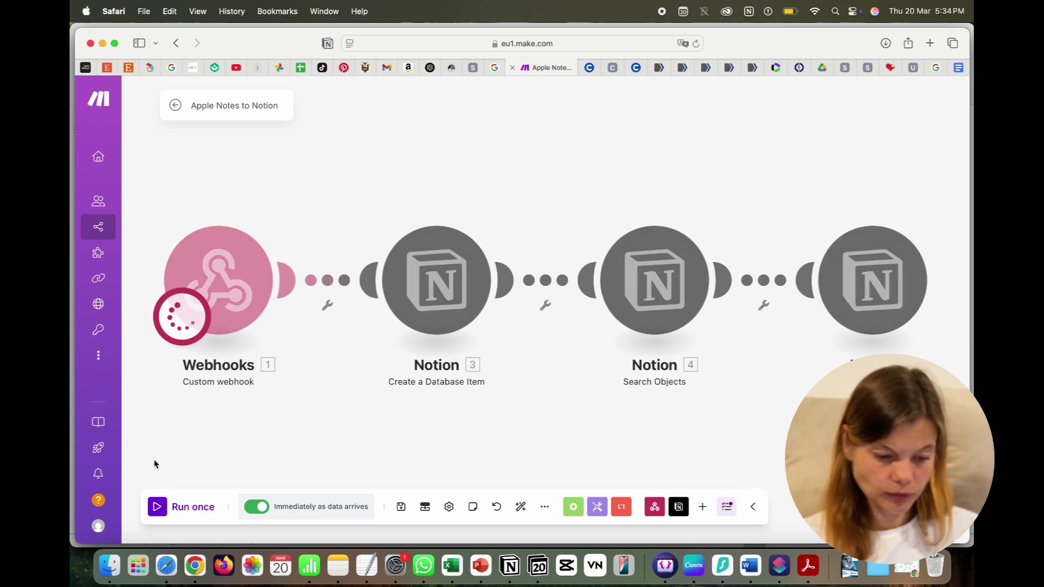
{"action": "left_click", "coordinate": [779, 566]}
{"action": "left_click", "coordinate": [697, 86]}
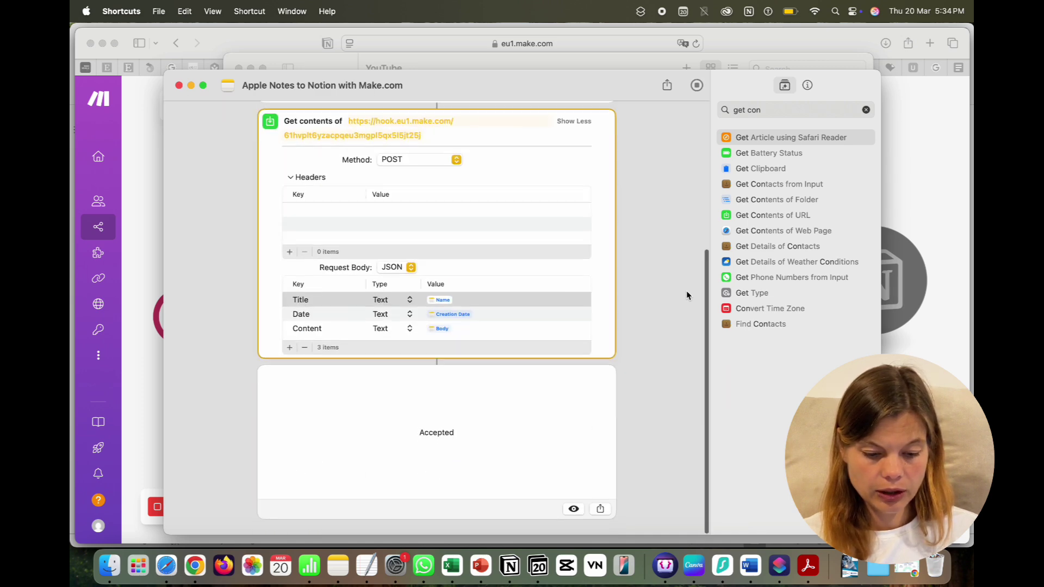
{"action": "left_click", "coordinate": [912, 169]}
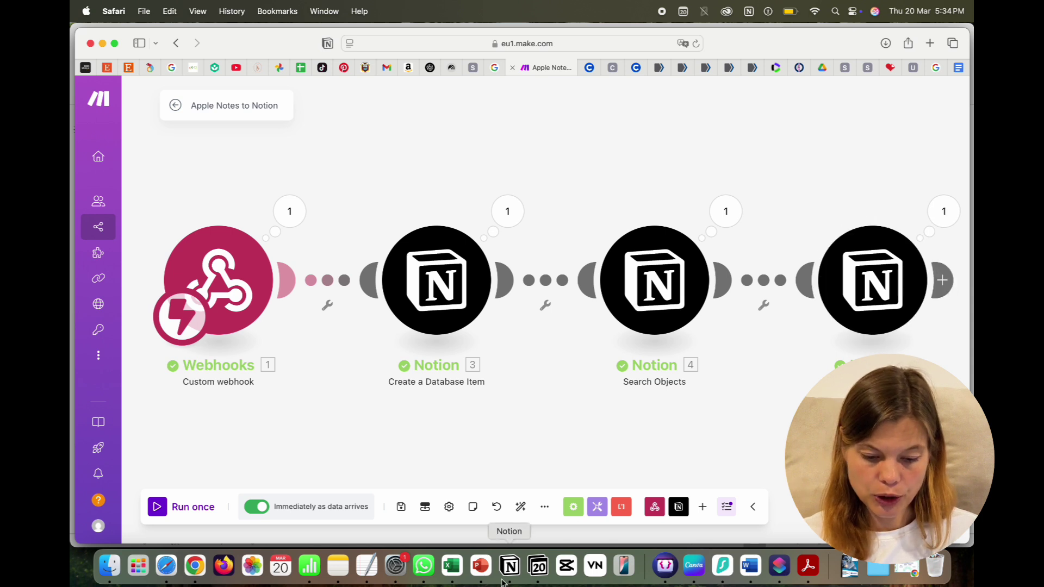
{"action": "left_click", "coordinate": [510, 566]}
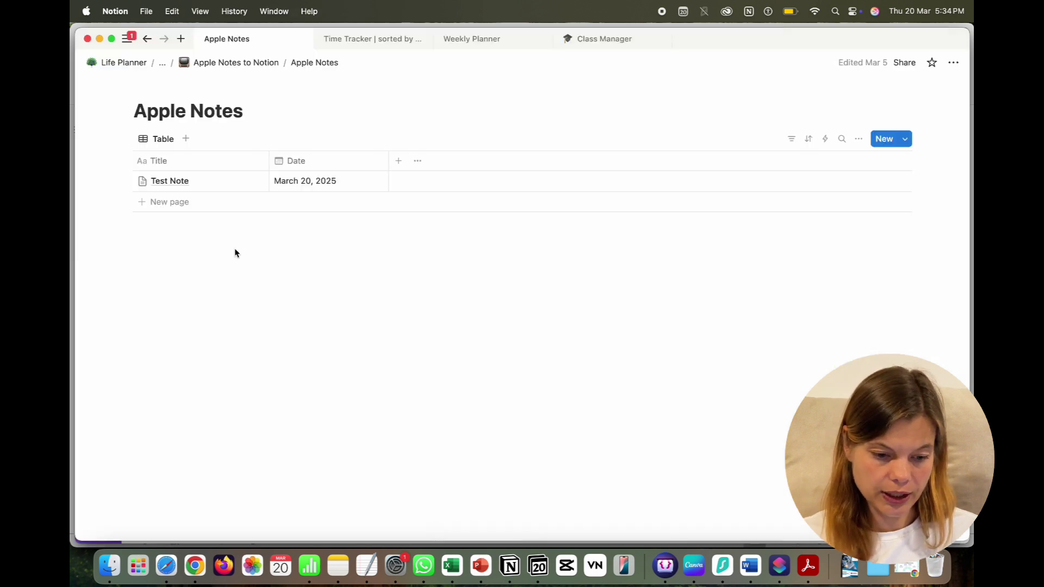